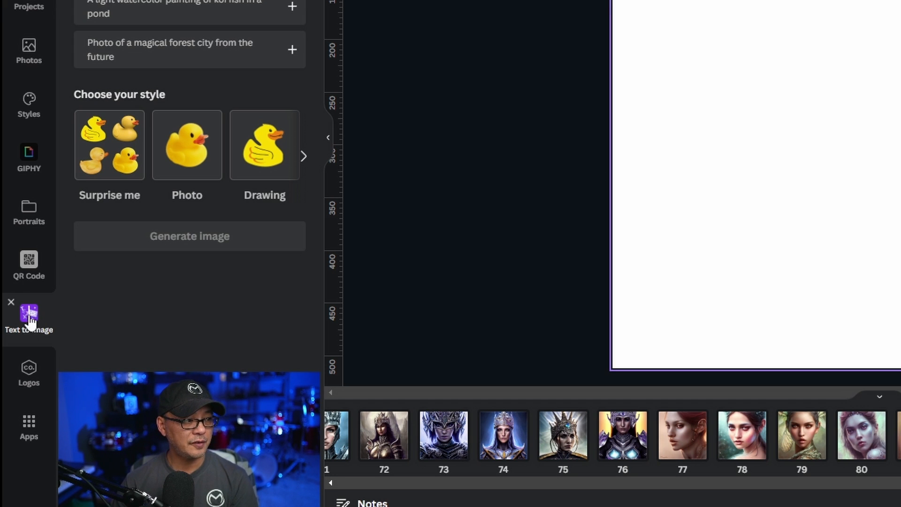
- Remove the Text to Image app from the sidebar and reopen it from the list of available apps
{"action": "left_click", "coordinate": [11, 302]}
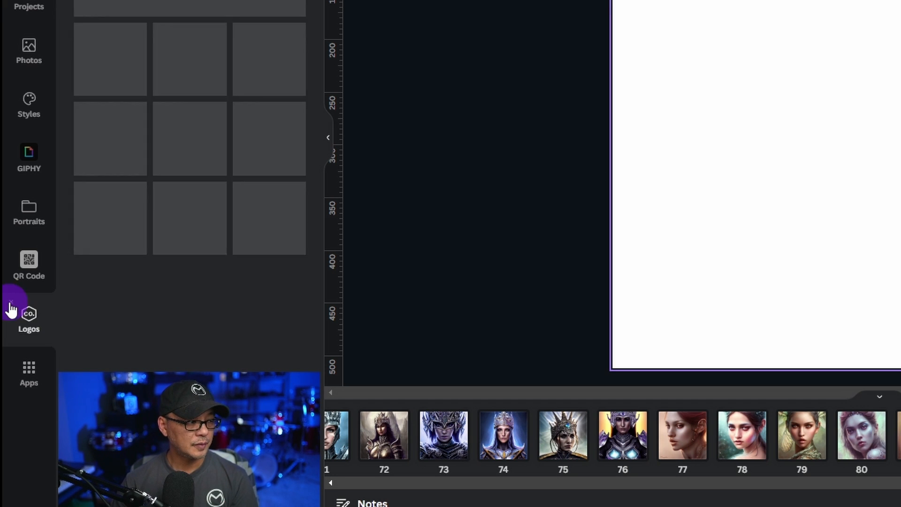
{"action": "left_click", "coordinate": [29, 371]}
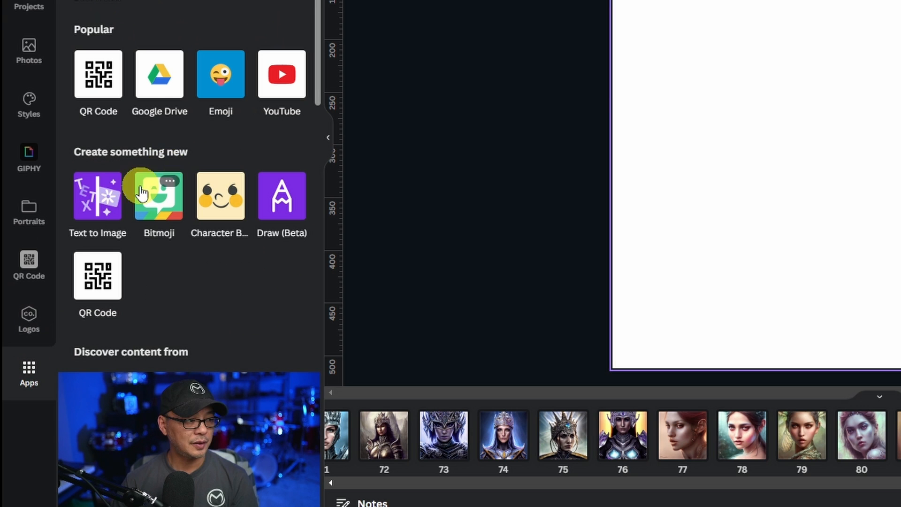
{"action": "left_click", "coordinate": [93, 205]}
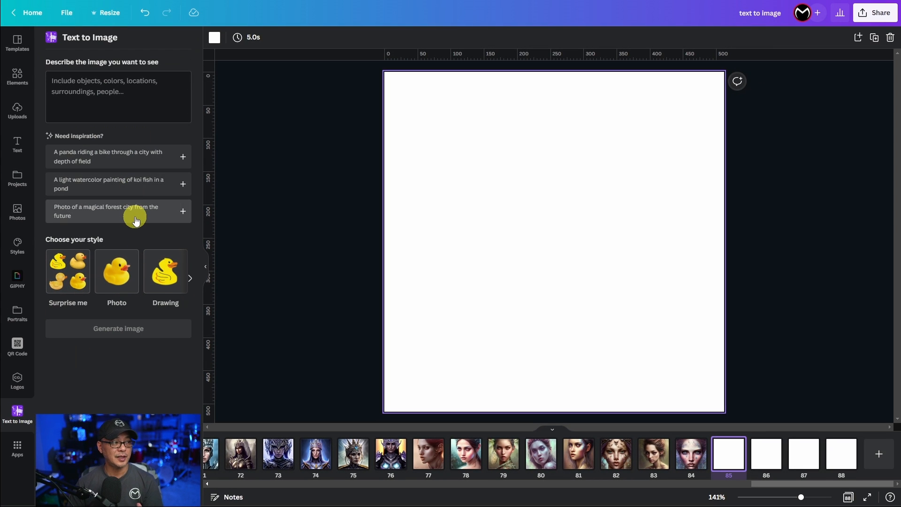
- Look at the prompt field and browse the available image styles in Text to Image
{"action": "left_click", "coordinate": [115, 90]}
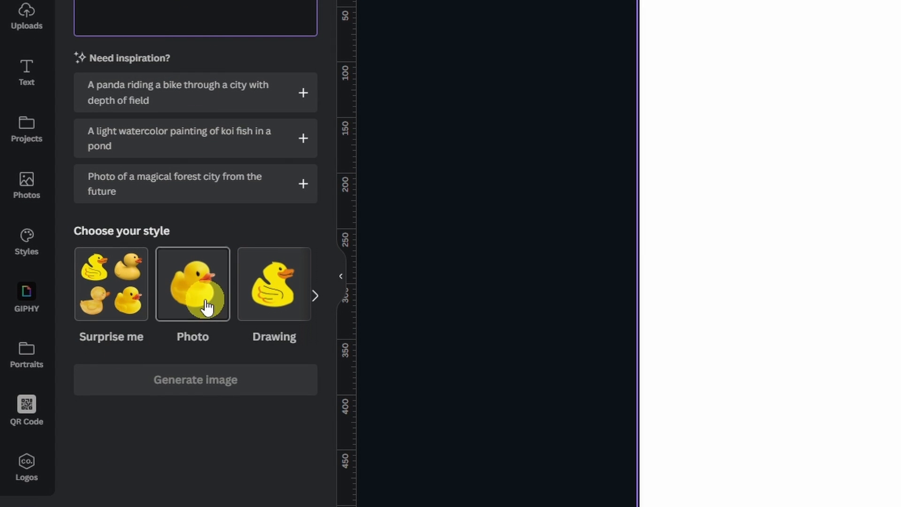
{"action": "left_click", "coordinate": [314, 299]}
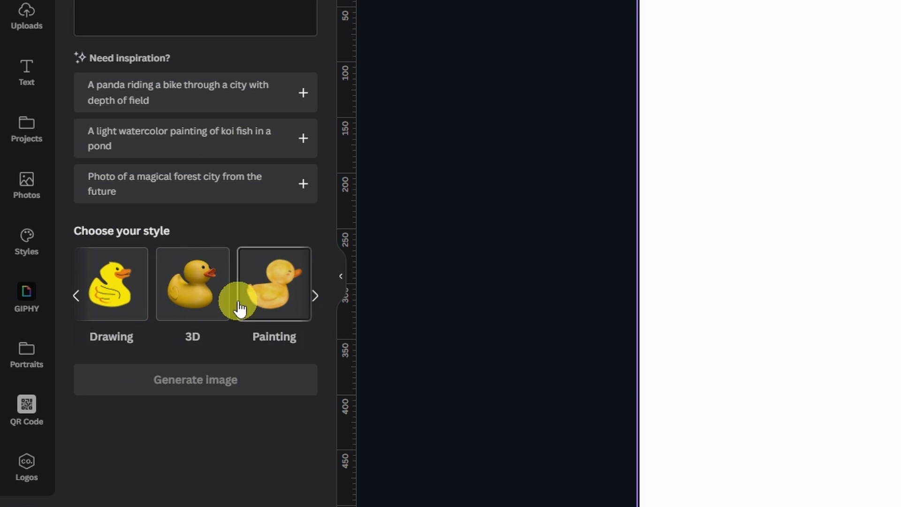
{"action": "left_click", "coordinate": [313, 299]}
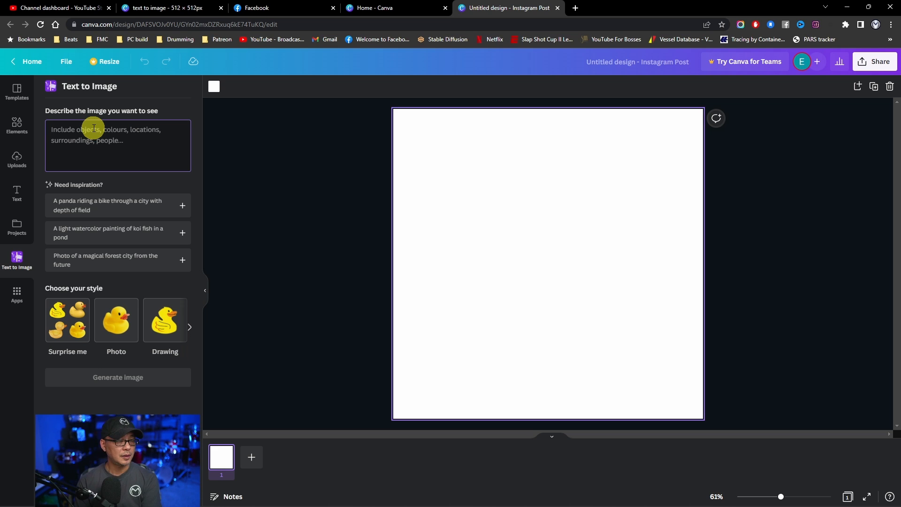
- Generate images from the prompt "portrait of a fairy" and place the results on separate pages
{"action": "type", "text": "portrait of a fairy"}
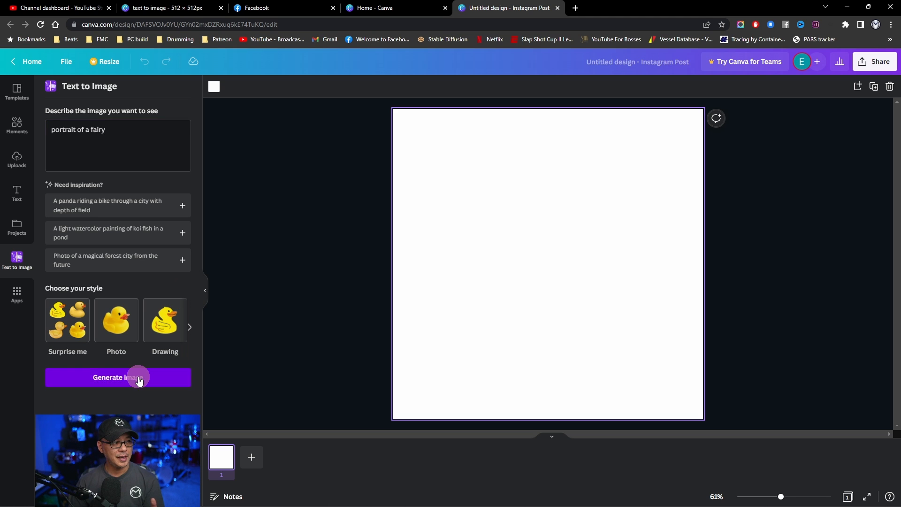
{"action": "left_click", "coordinate": [137, 377]}
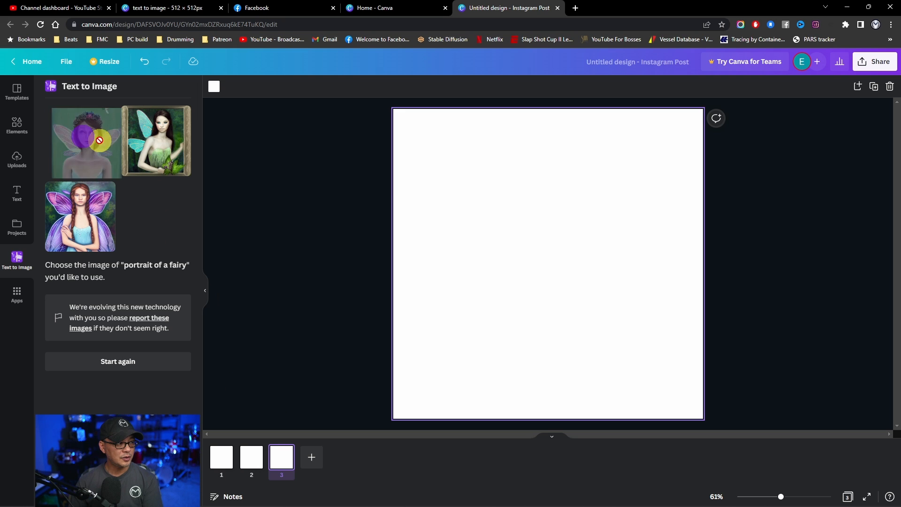
{"action": "left_click_drag", "start_coordinate": [137, 111], "coordinate": [701, 110]}
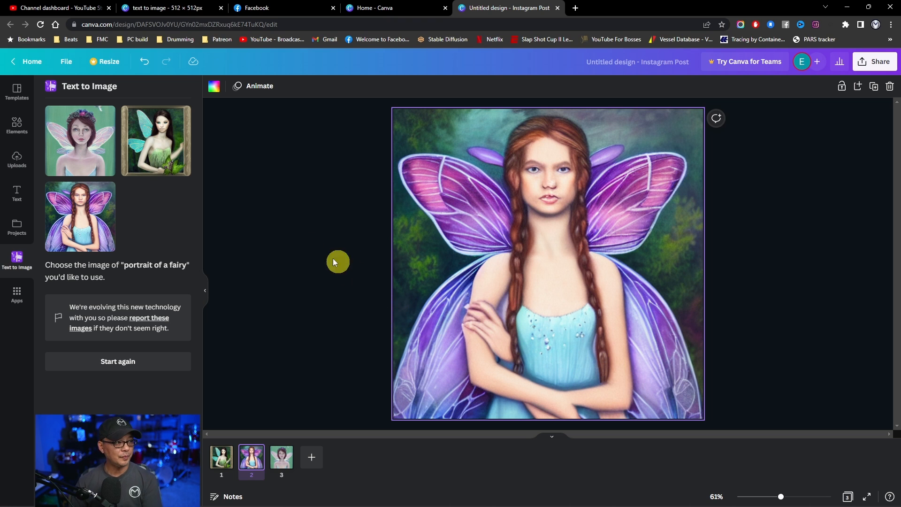
{"action": "left_click", "coordinate": [282, 457]}
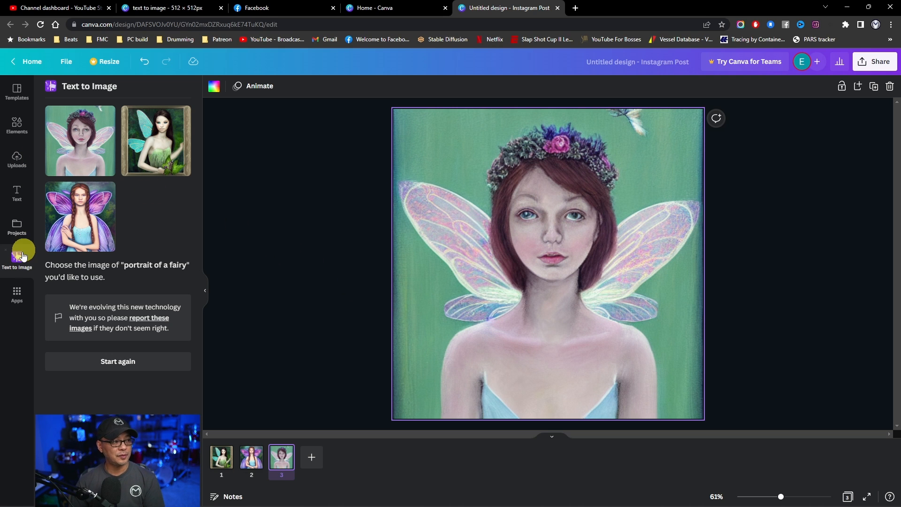
- Start again with the prompt extended to "portrait of a fairy in a garden at sunset" and review the generated images on their pages
{"action": "left_click", "coordinate": [117, 361]}
{"action": "key", "text": "F11"}
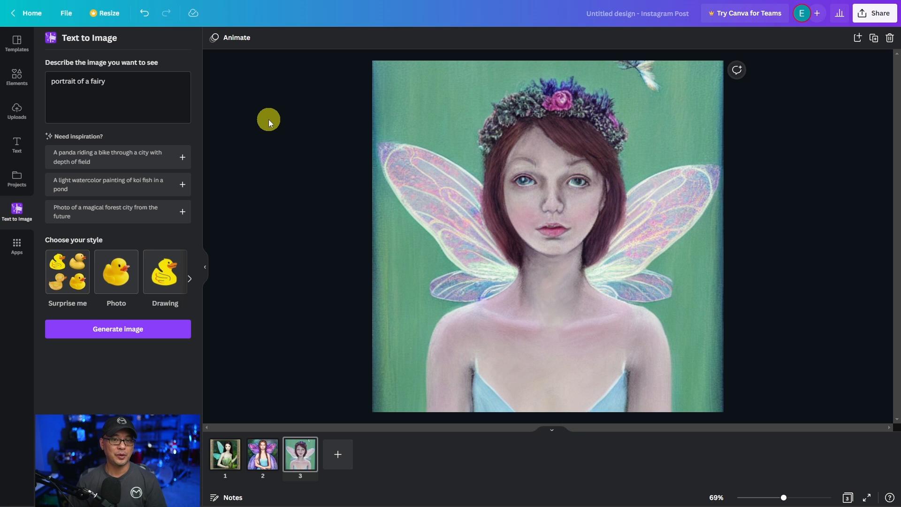
{"action": "left_click", "coordinate": [146, 105]}
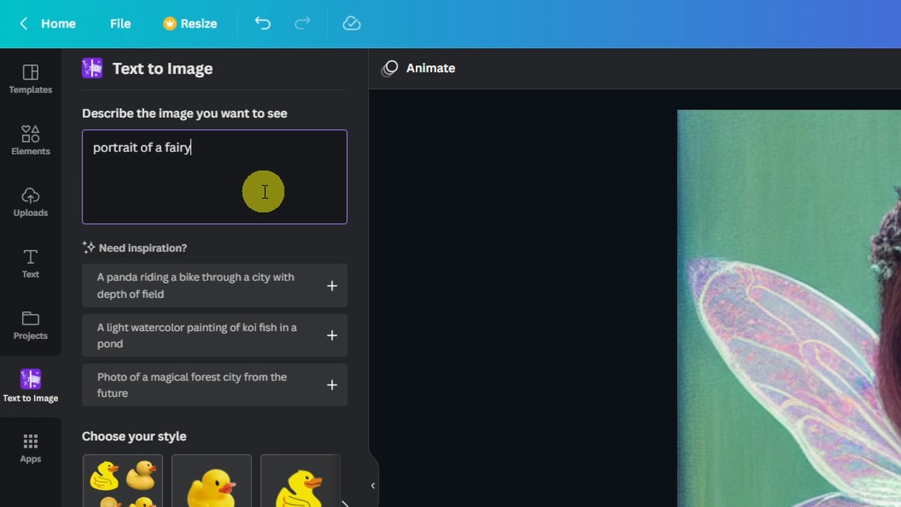
{"action": "type", "text": "in a garden"}
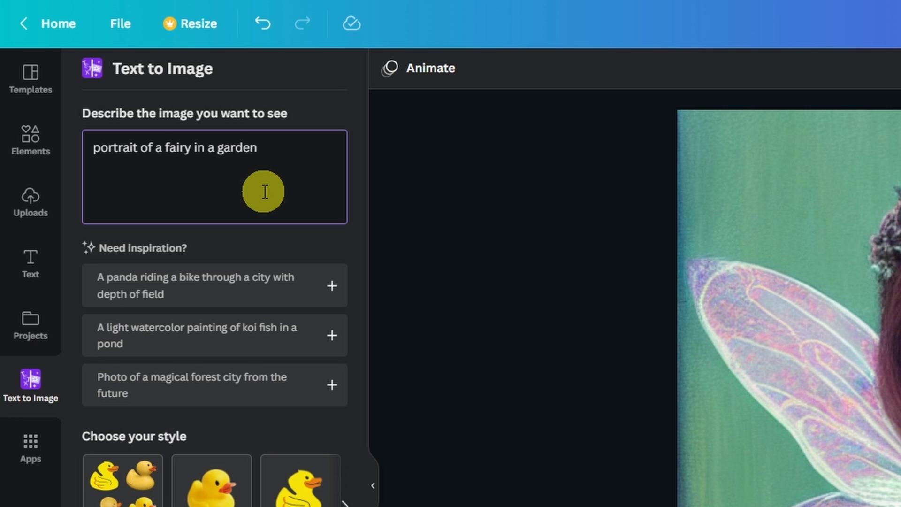
{"action": "type", "text": "at sunset"}
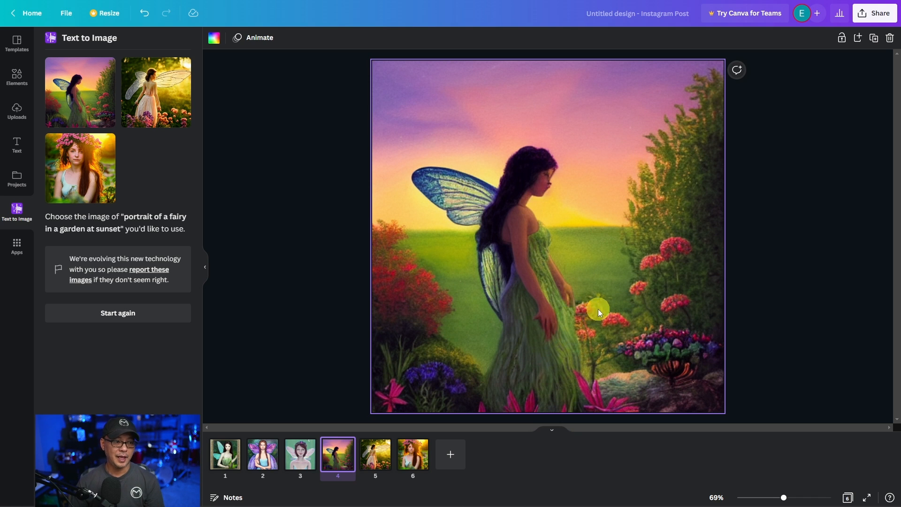
{"action": "left_click", "coordinate": [371, 463]}
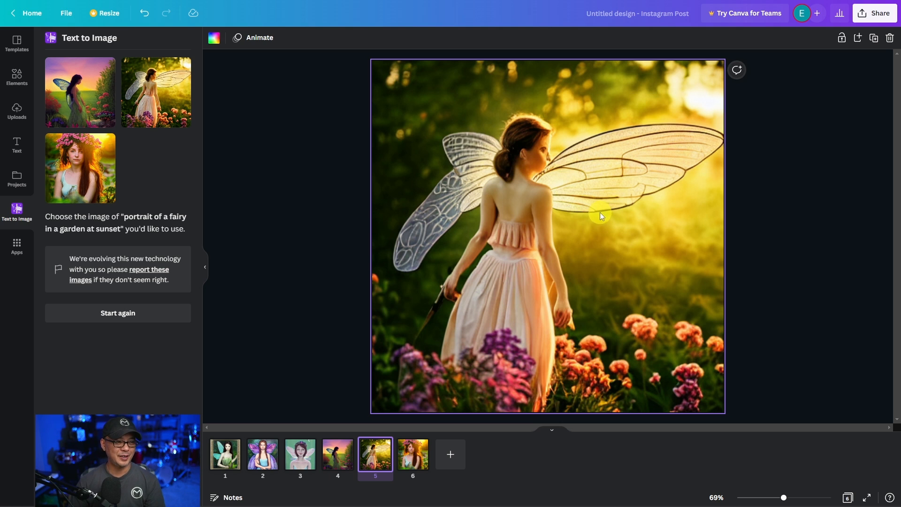
{"action": "left_click", "coordinate": [413, 454]}
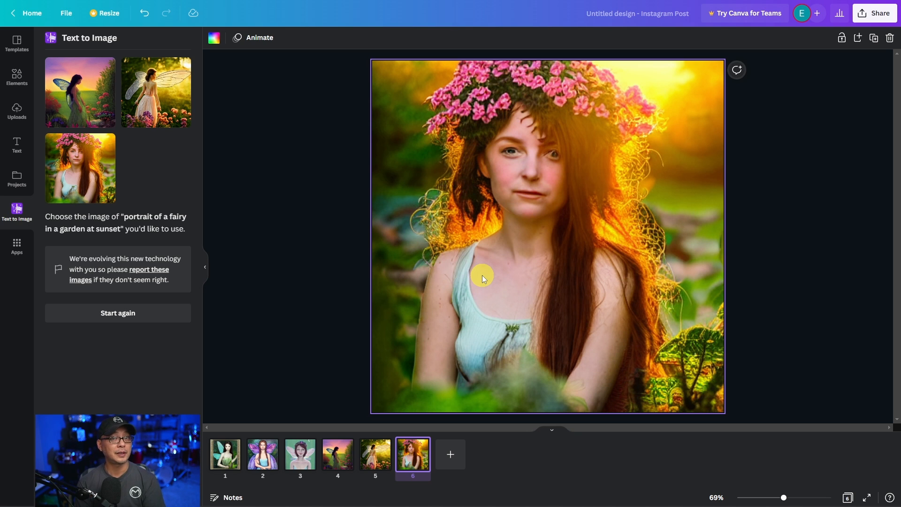
- Start again, append "beautiful face, detailed eyes, intricate details," to the fairy prompt, and generate and review the new images
{"action": "left_click", "coordinate": [117, 313]}
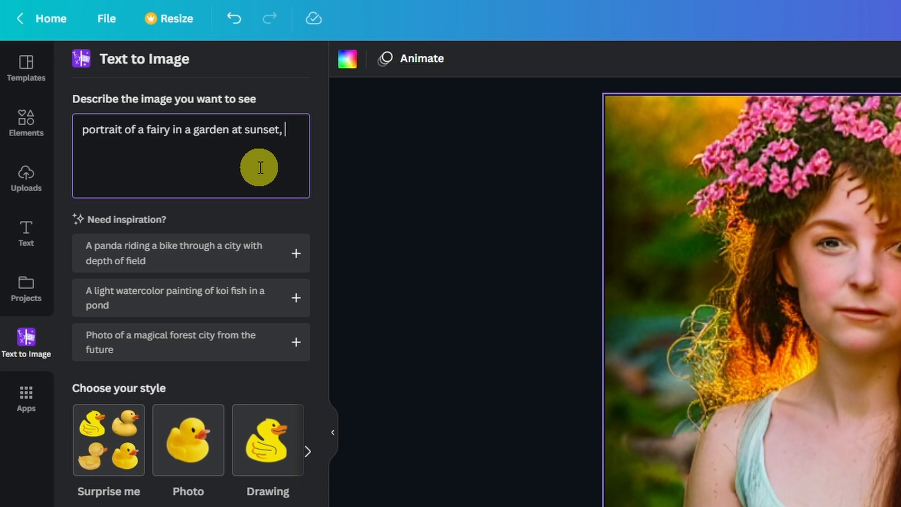
{"action": "type", "text": "beautiful face"}
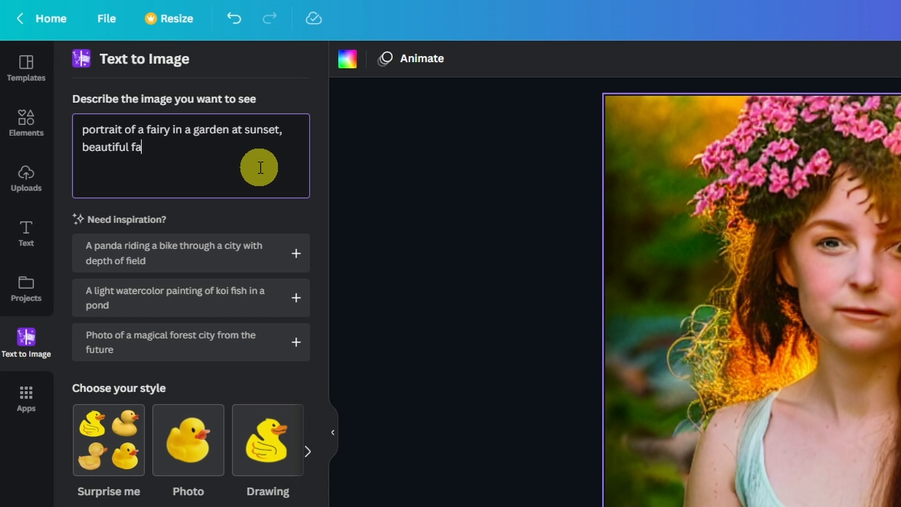
{"action": "type", "text": ", detailed eyes,"}
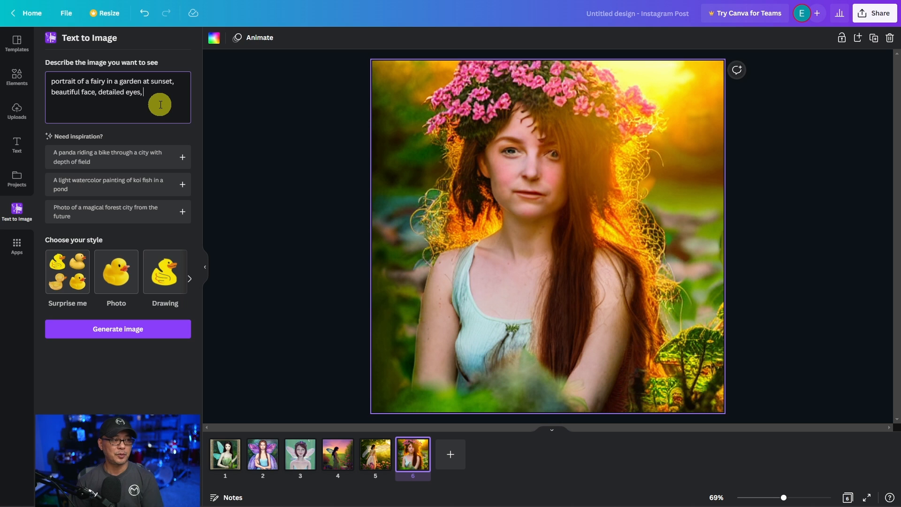
{"action": "type", "text": "intricate de"}
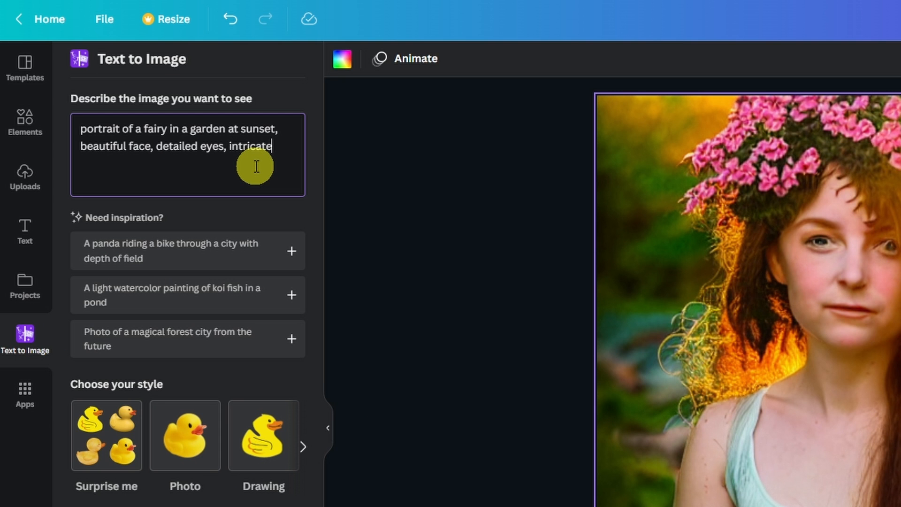
{"action": "type", "text": "tails,"}
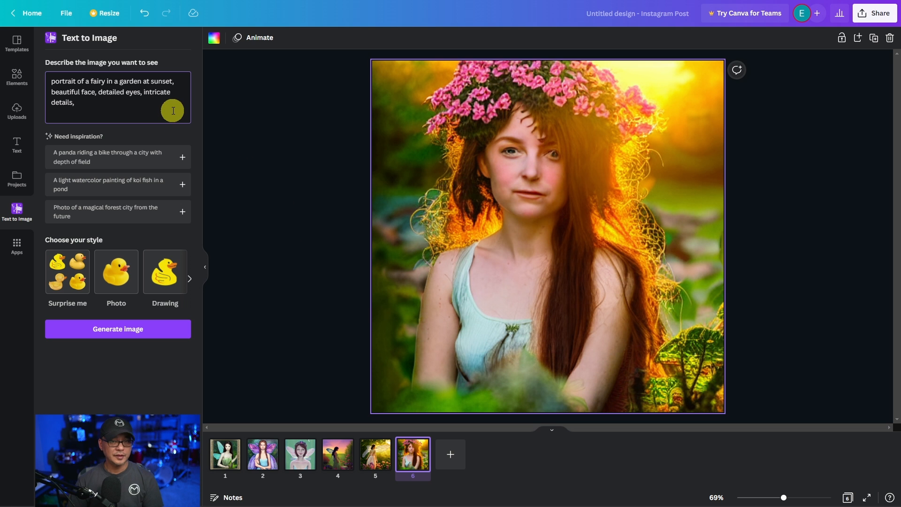
{"action": "left_click", "coordinate": [155, 328]}
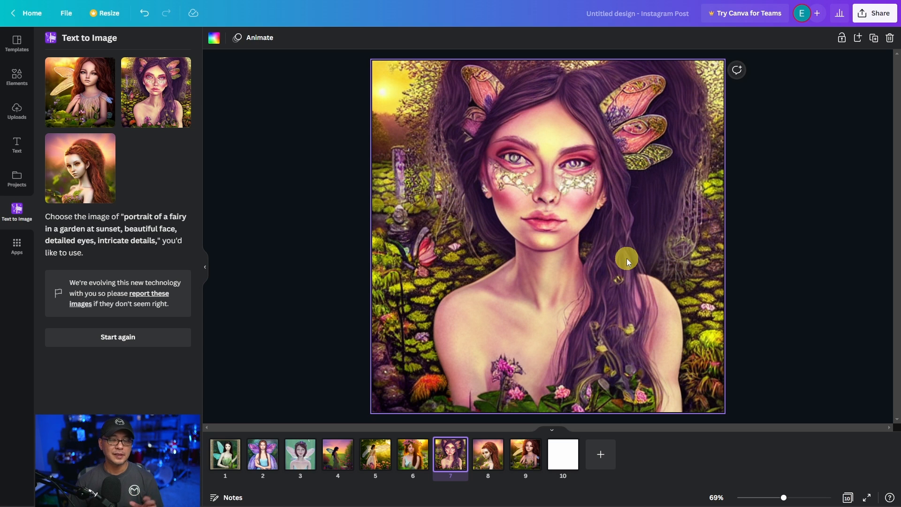
{"action": "left_click", "coordinate": [488, 453]}
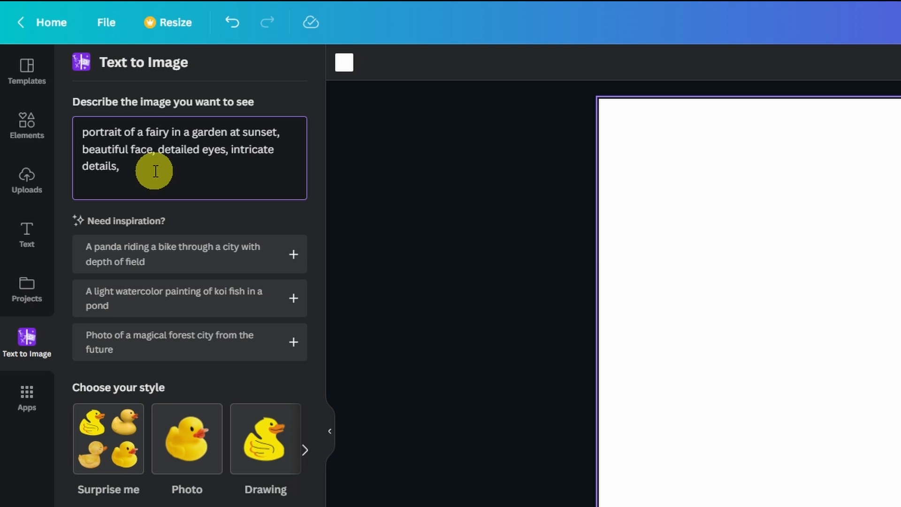
- Append "volumetric lighting, acrylic painting" to the fairy prompt and generate new images
{"action": "type", "text": "volumetric lighting,"}
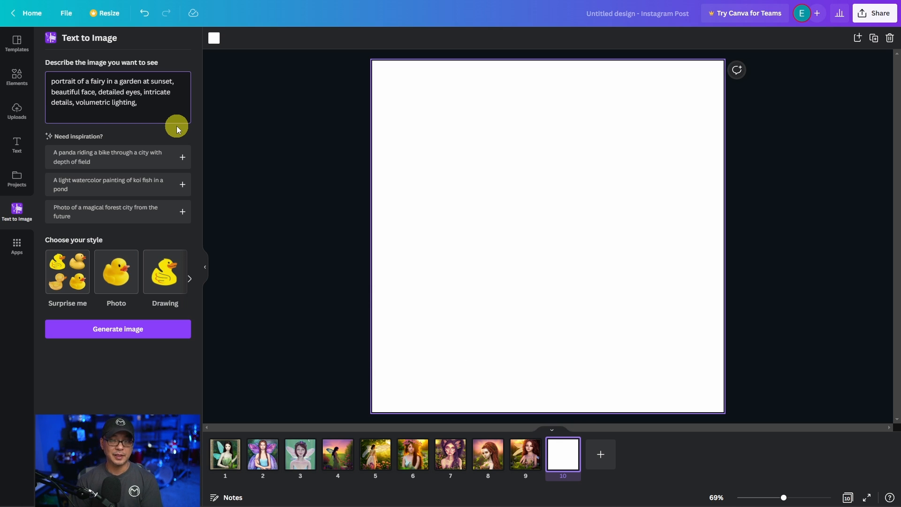
{"action": "type", "text": "acrylic painting"}
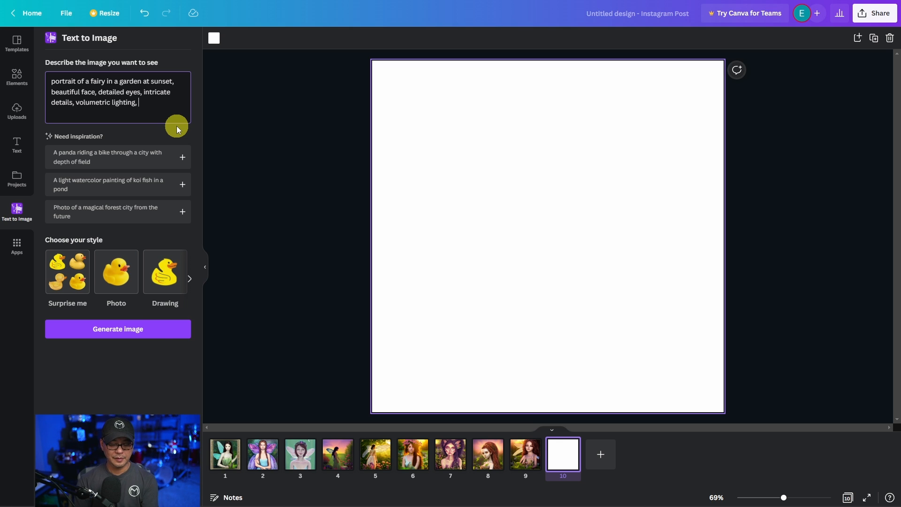
{"action": "left_click", "coordinate": [156, 334]}
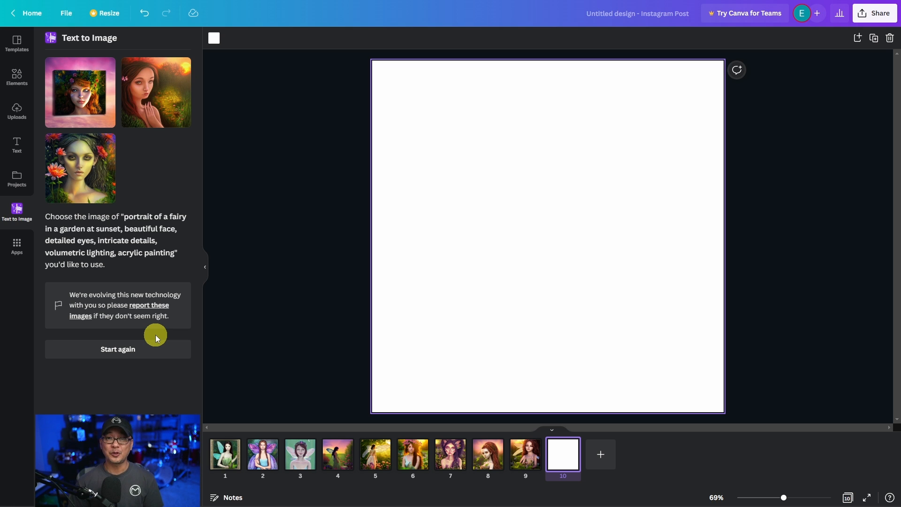
- Fill blank page 10 with the orange-flower portrait and new page 11 with the canvas-style portrait, adding another blank page after them
{"action": "left_click_drag", "start_coordinate": [80, 164], "coordinate": [389, 73]}
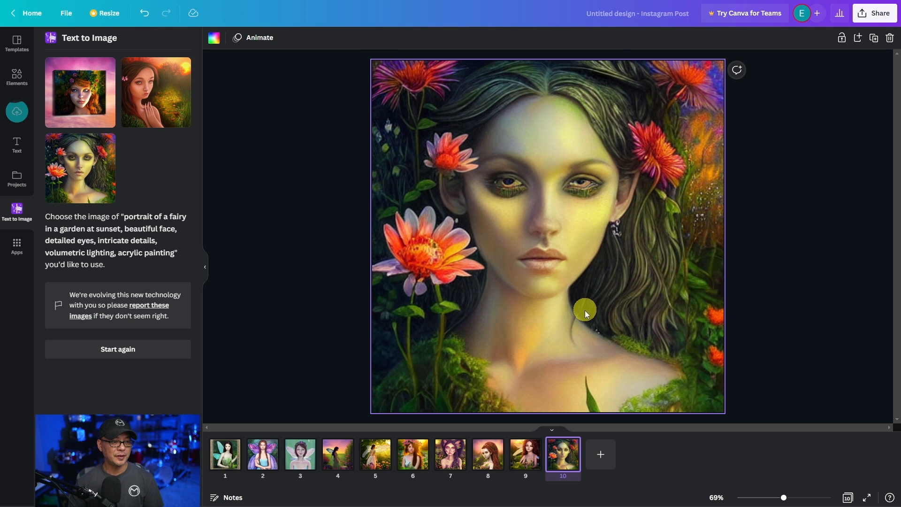
{"action": "left_click", "coordinate": [609, 444]}
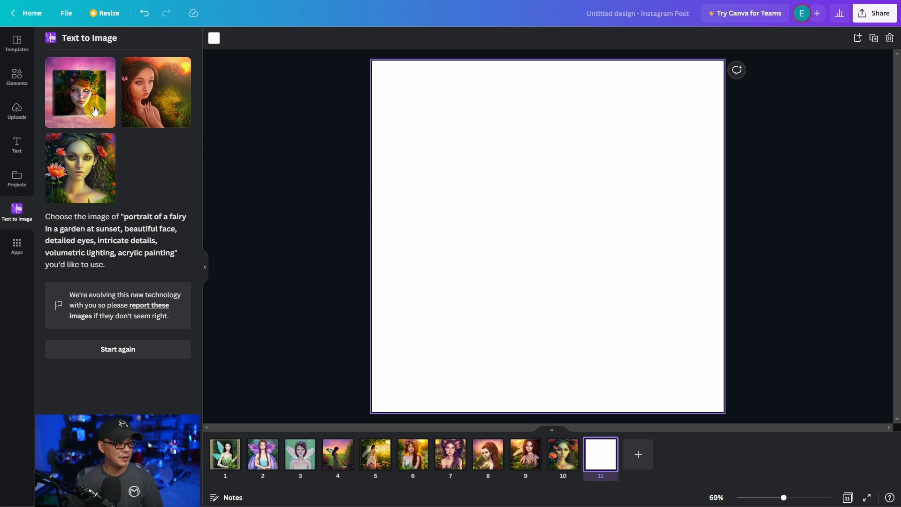
{"action": "left_click_drag", "start_coordinate": [94, 111], "coordinate": [405, 95]}
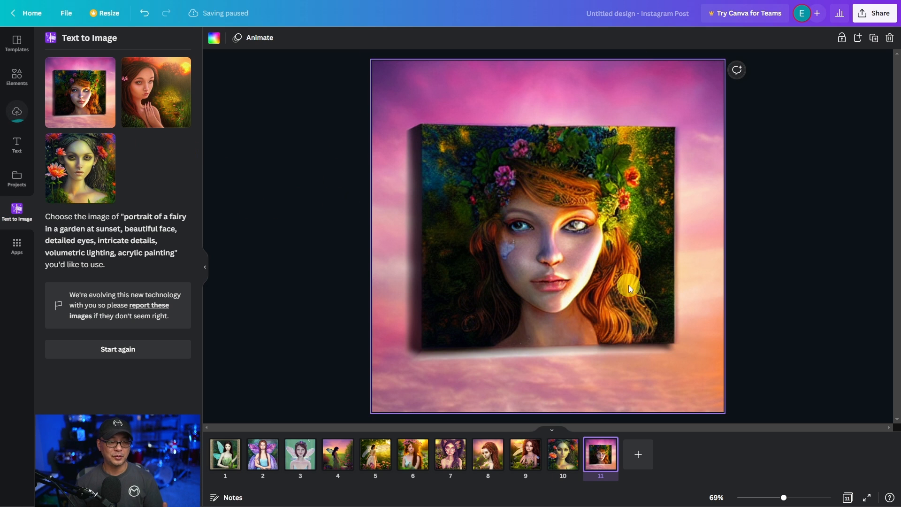
{"action": "left_click", "coordinate": [638, 454]}
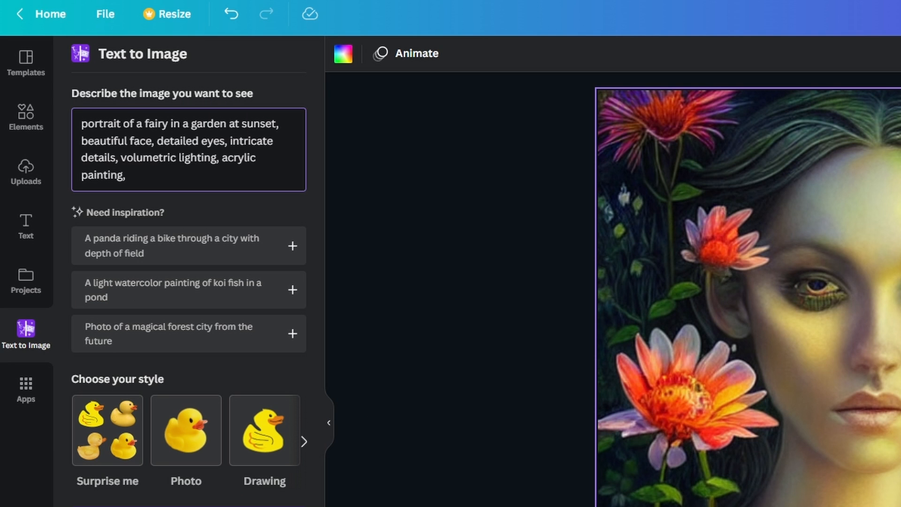
- Append "highly detail, 8K, vivid colors," to the fairy prompt and generate new images
{"action": "type", "text": "highly detail, "}
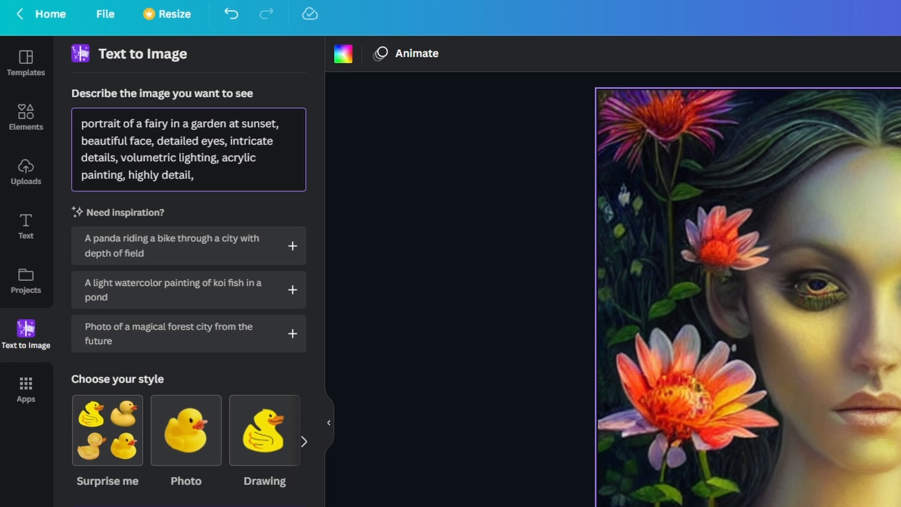
{"action": "type", "text": "8K"}
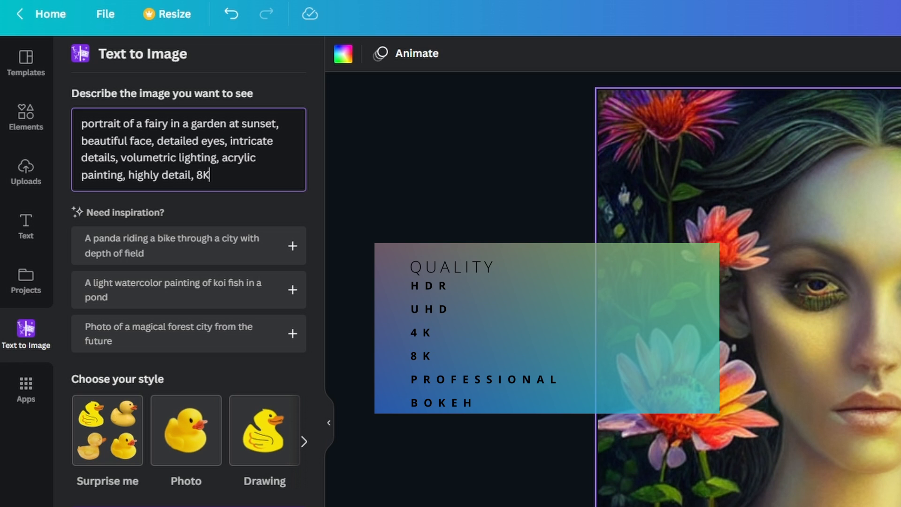
{"action": "type", "text": ", "}
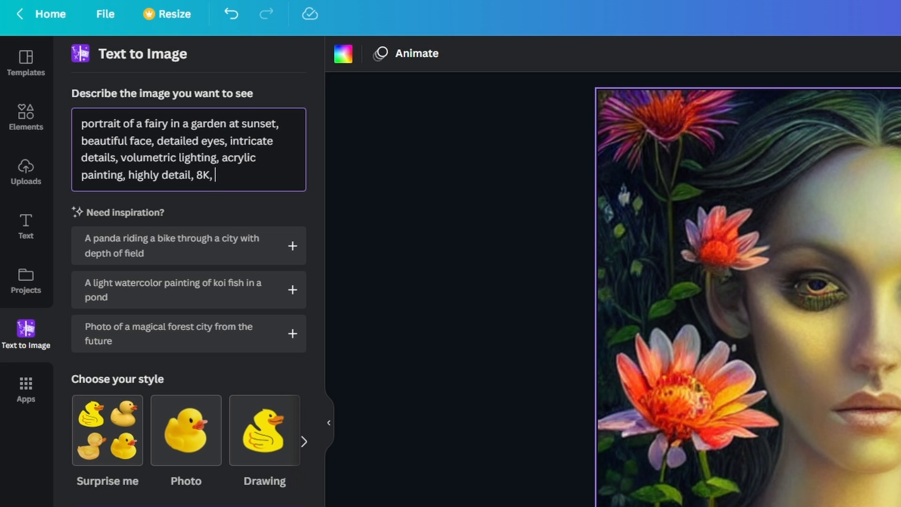
{"action": "type", "text": "vivid colors,"}
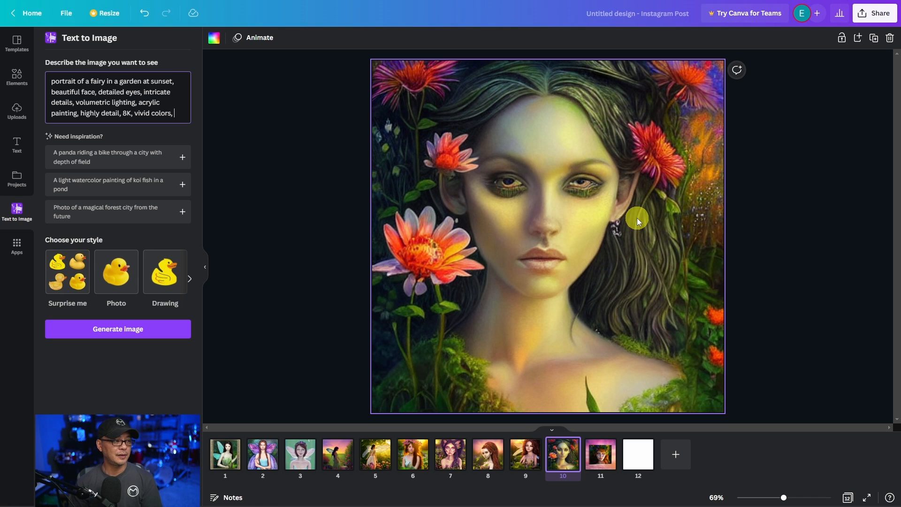
{"action": "left_click", "coordinate": [140, 331]}
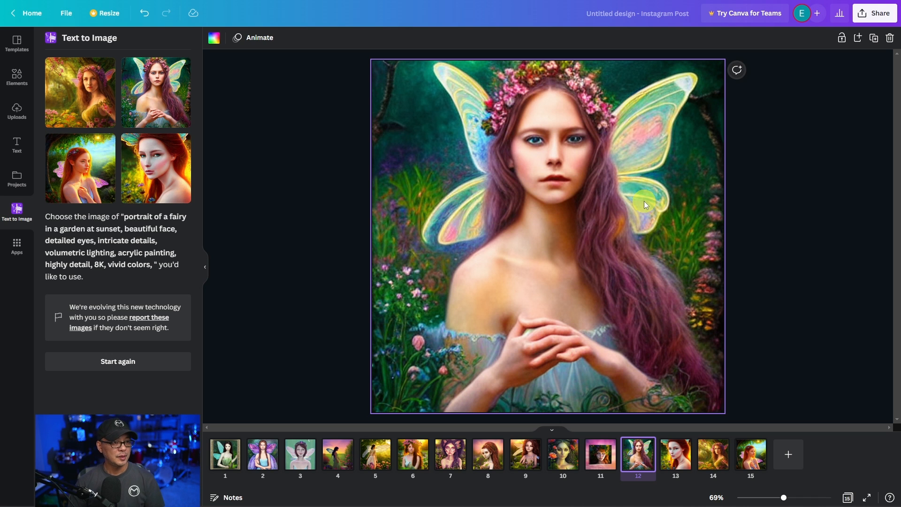
- Review the generated fairy portraits on pages 13 and 14
{"action": "left_click", "coordinate": [674, 461]}
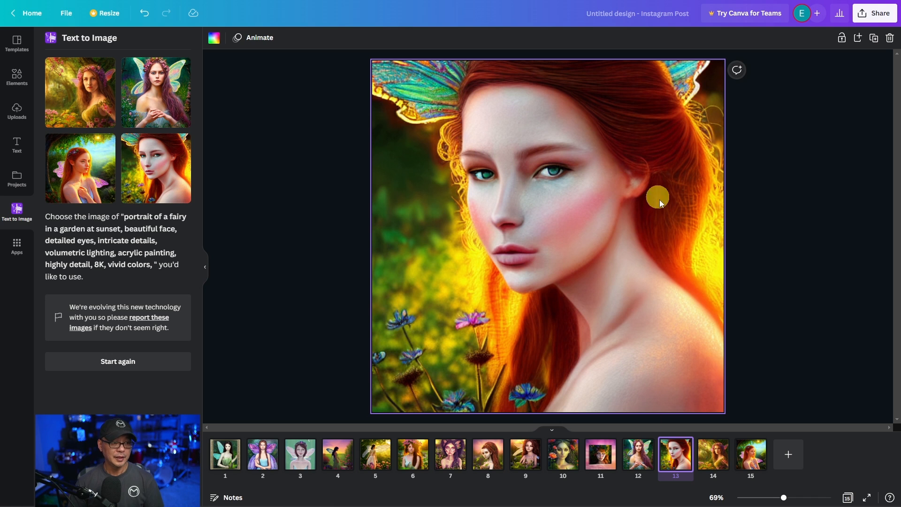
{"action": "left_click", "coordinate": [713, 453]}
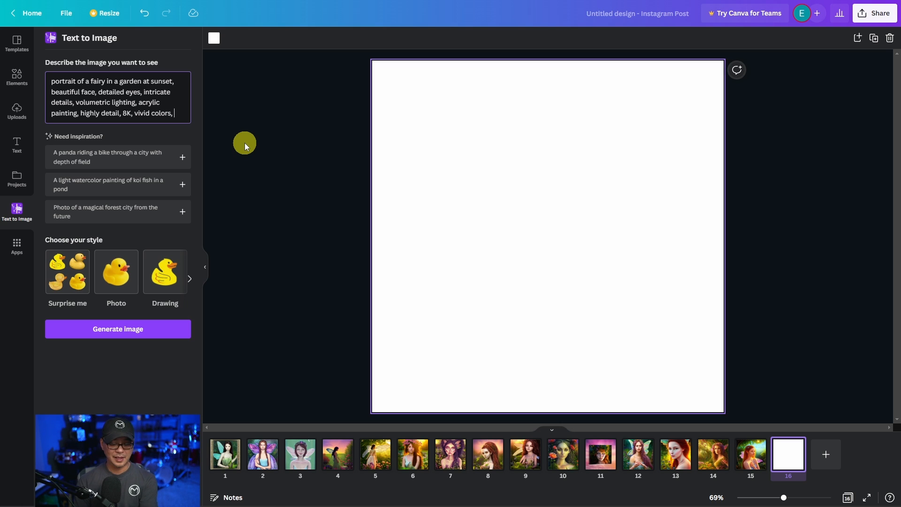
- Append the artist styles "by todd mcfarlane, jim lee" to the end of the fairy prompt
{"action": "type", "text": "by toff"}
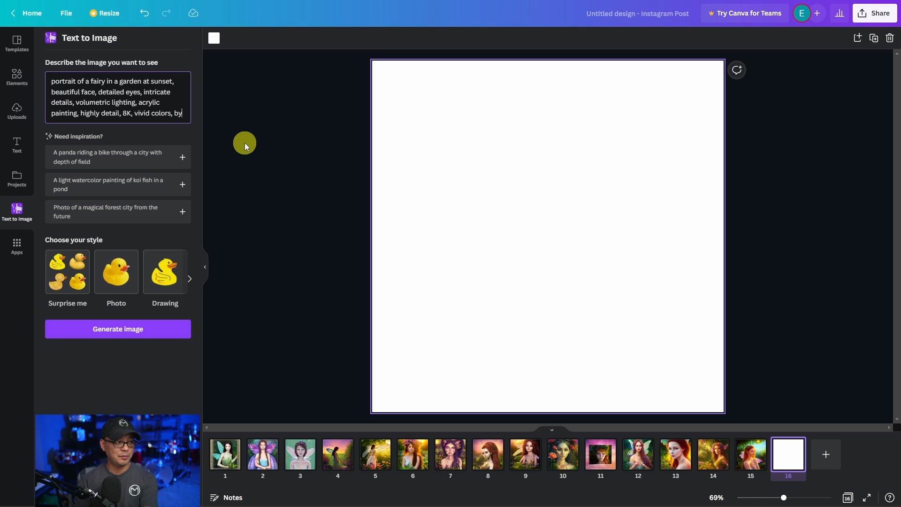
{"action": "key", "text": "BackSpace"}
{"action": "key", "text": "BackSpace"}
{"action": "type", "text": "dd mcfarlane,"}
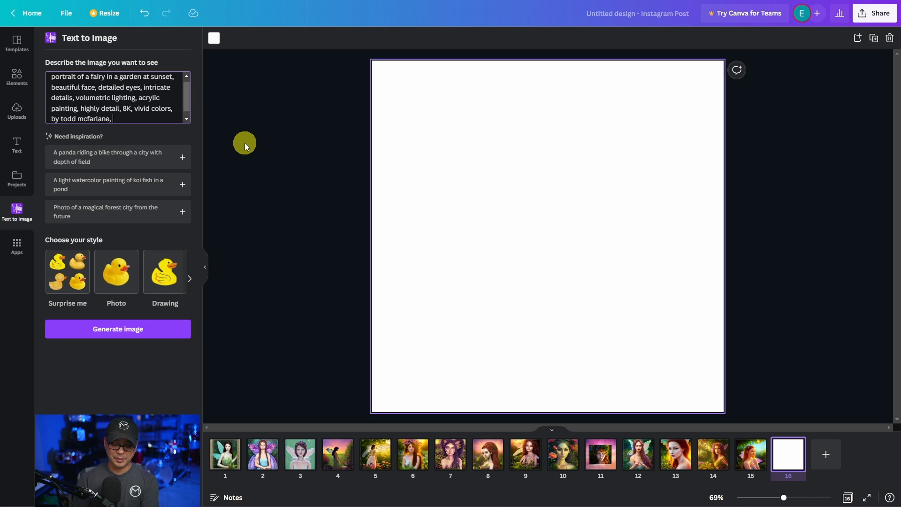
{"action": "type", "text": " jim lee"}
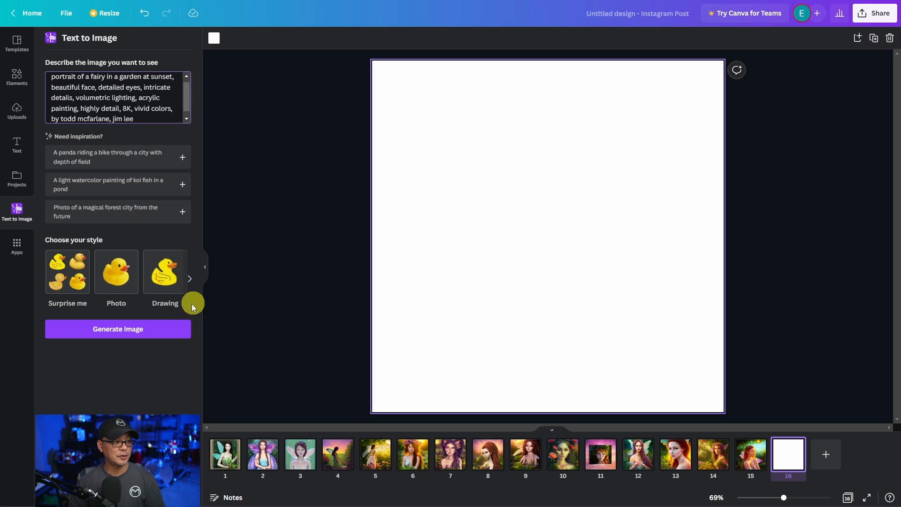
- Insert "hyper-realistic and phot-realistic," before "volumetric lighting" in the fairy prompt
{"action": "scroll", "coordinate": [173, 98], "scroll_direction": "down", "scroll_amount": 1}
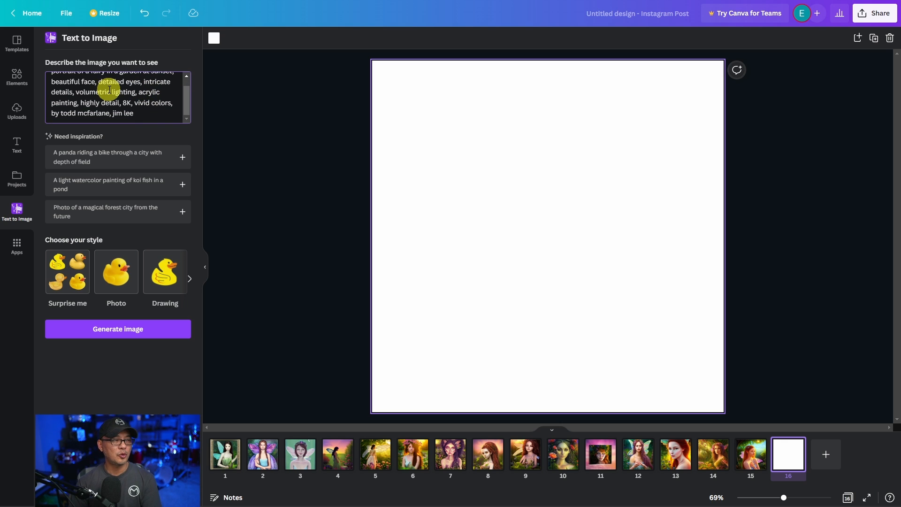
{"action": "scroll", "coordinate": [106, 90], "scroll_direction": "up", "scroll_amount": 1}
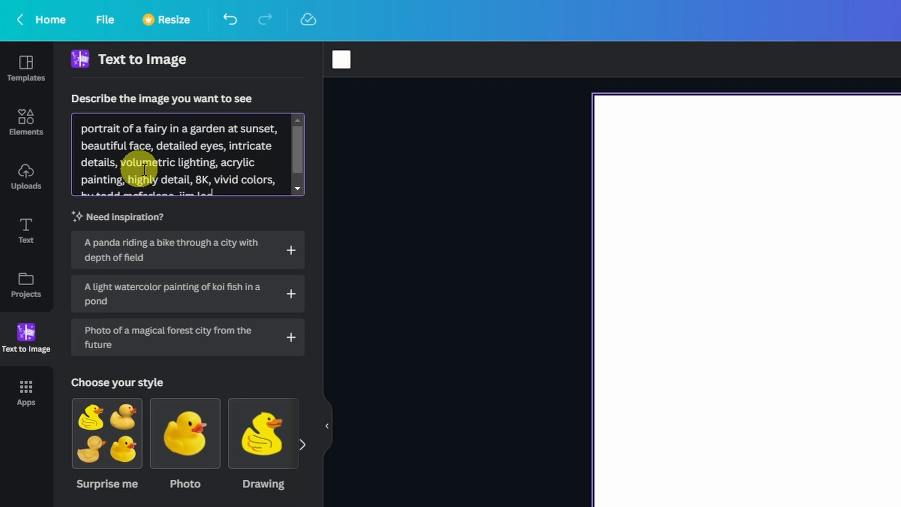
{"action": "left_click", "coordinate": [123, 164]}
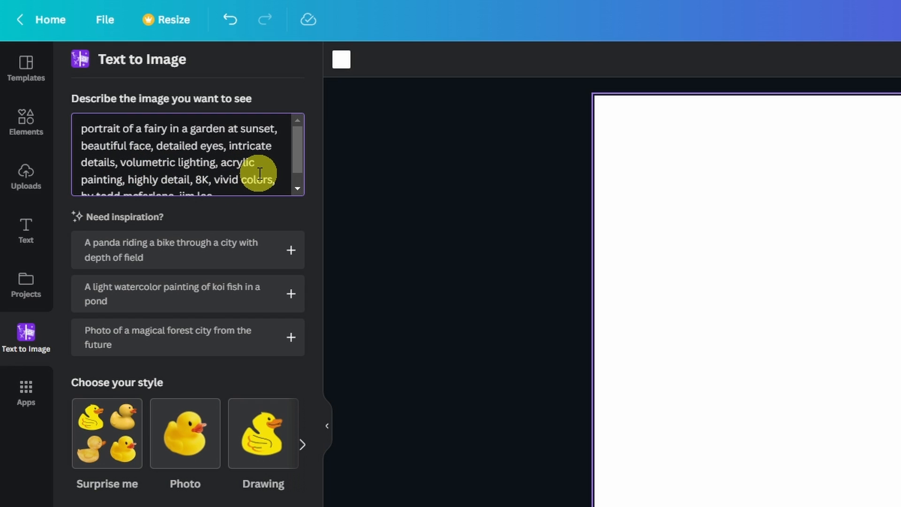
{"action": "type", "text": "hyper-relaistic and photo"}
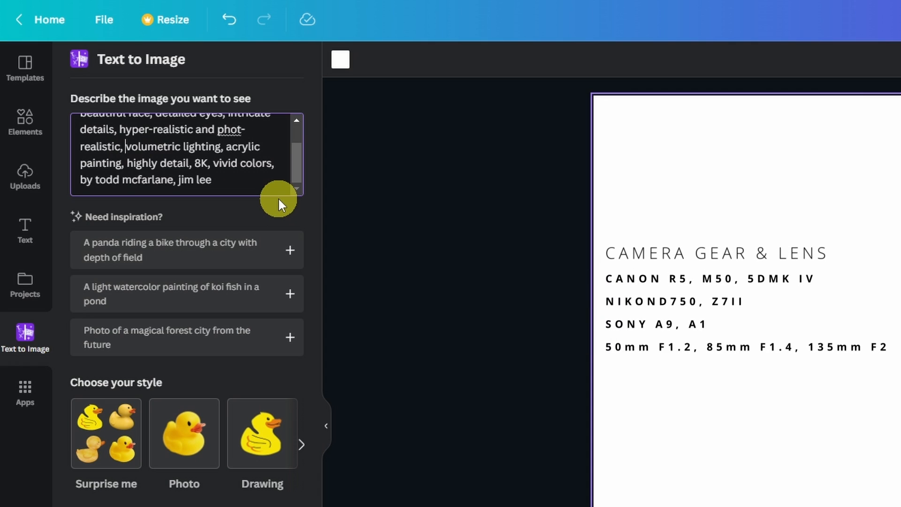
- Insert the camera and lens terms "Canon R5, 85mm 1.4," before "volumetric lighting" in the prompt
{"action": "type", "text": "Canon "}
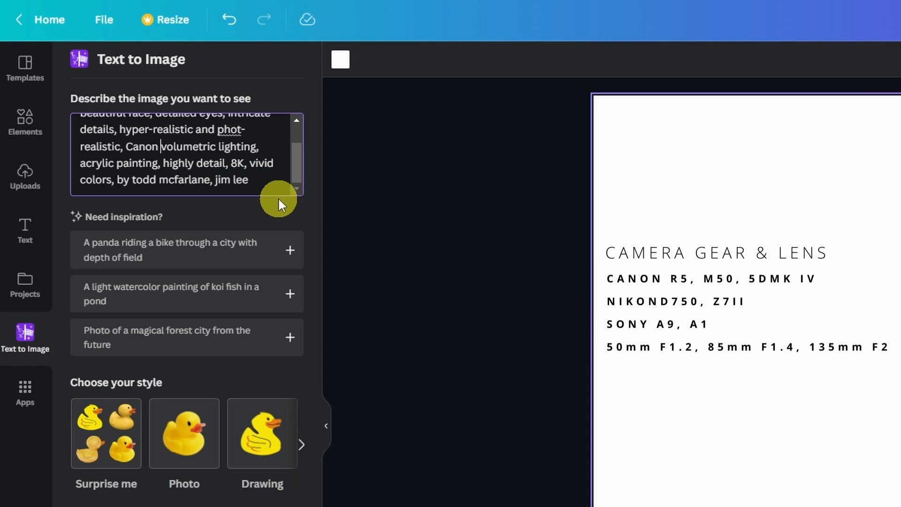
{"action": "type", "text": "R5, 85"}
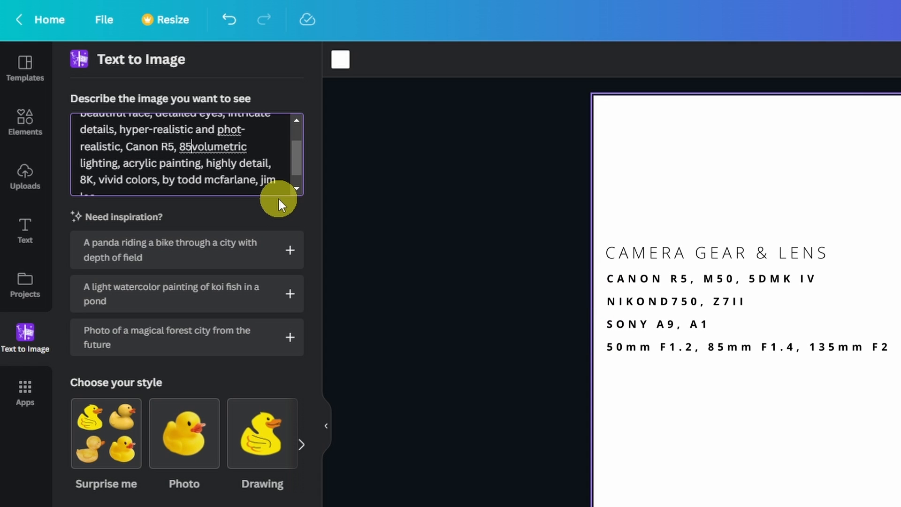
{"action": "type", "text": "mm 1"}
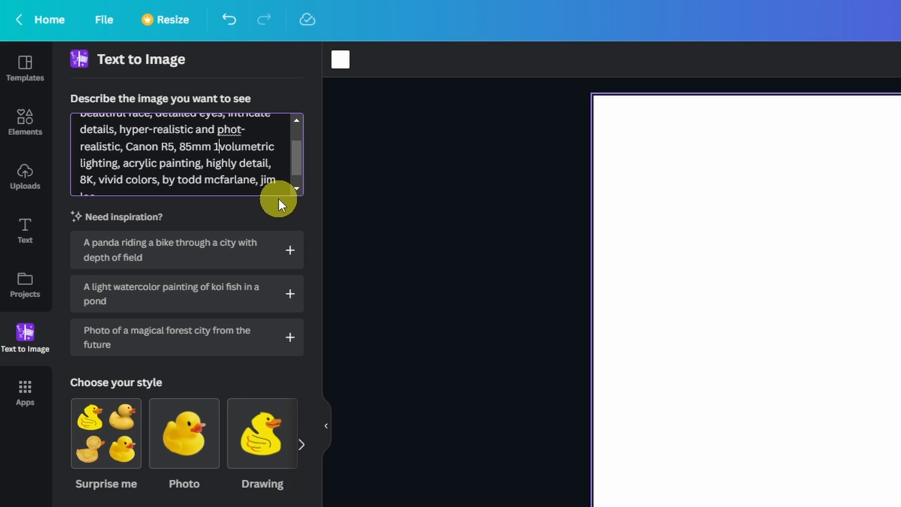
{"action": "type", "text": ".4"}
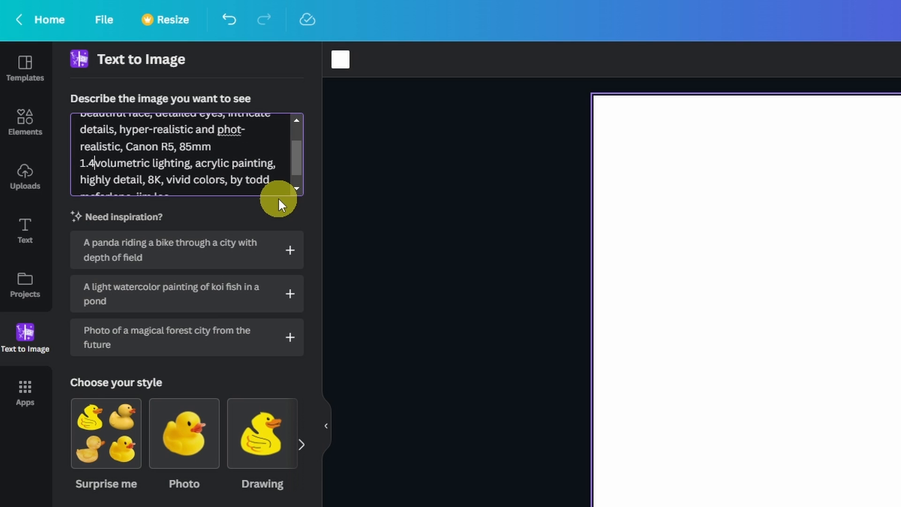
{"action": "type", "text": ","}
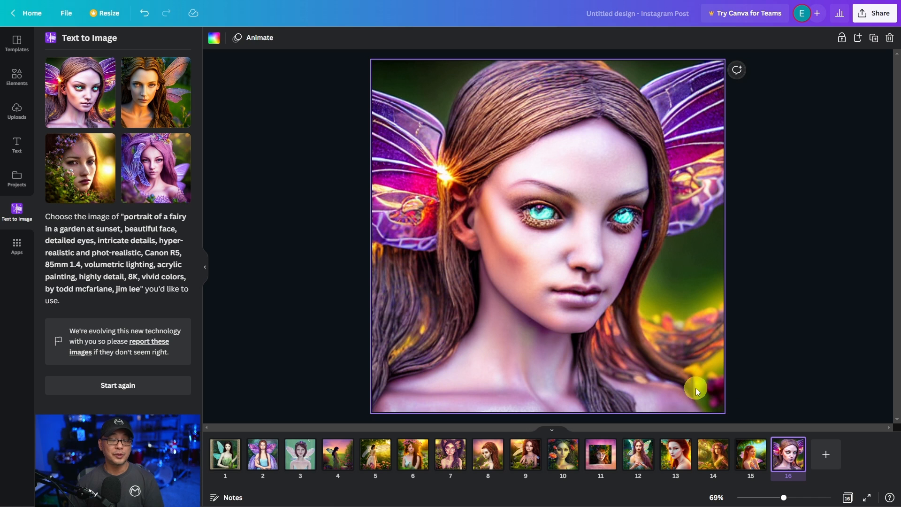
- Add new page 17 and fill it with the generated portrait of the brown-haired fairy with golden-brown wings
{"action": "left_click", "coordinate": [826, 455]}
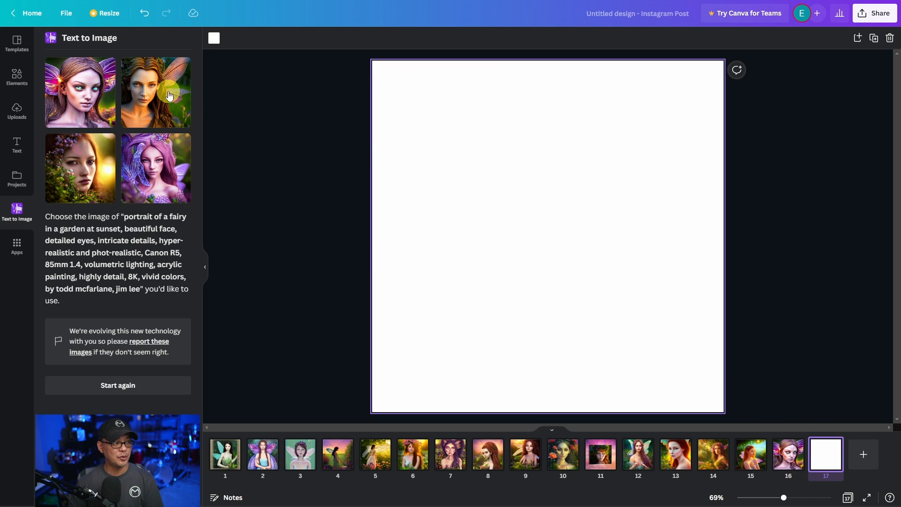
{"action": "left_click", "coordinate": [157, 89]}
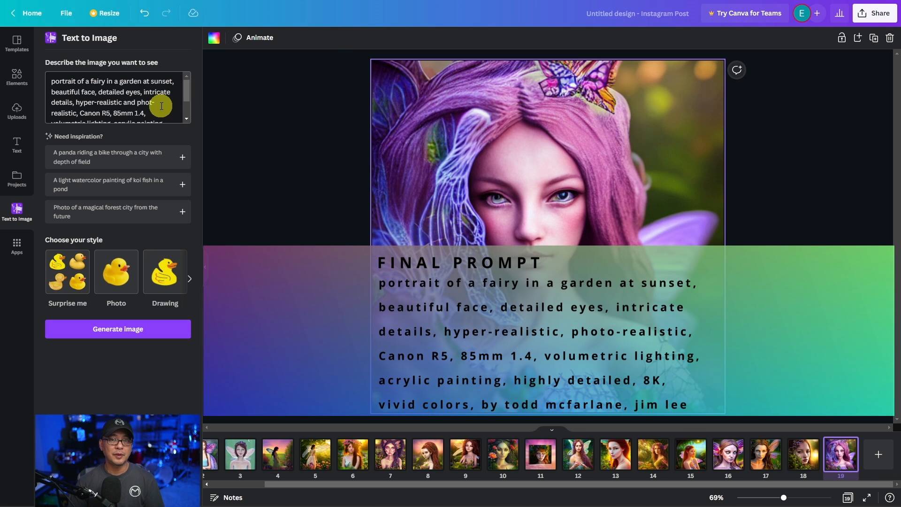
- Generate another set of images from the same final prompt and place the leaf-crowned fairy portrait on blank page 20
{"action": "scroll", "coordinate": [162, 102], "scroll_direction": "down", "scroll_amount": 3}
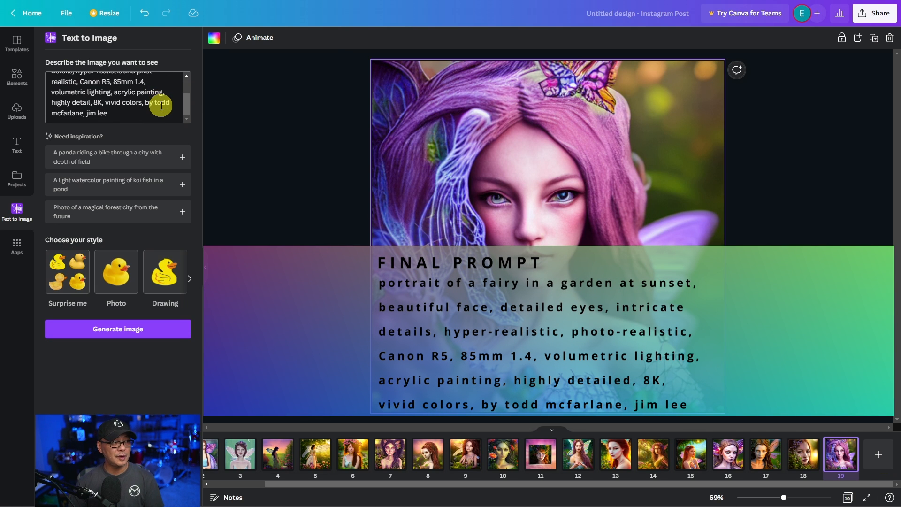
{"action": "left_click", "coordinate": [171, 334]}
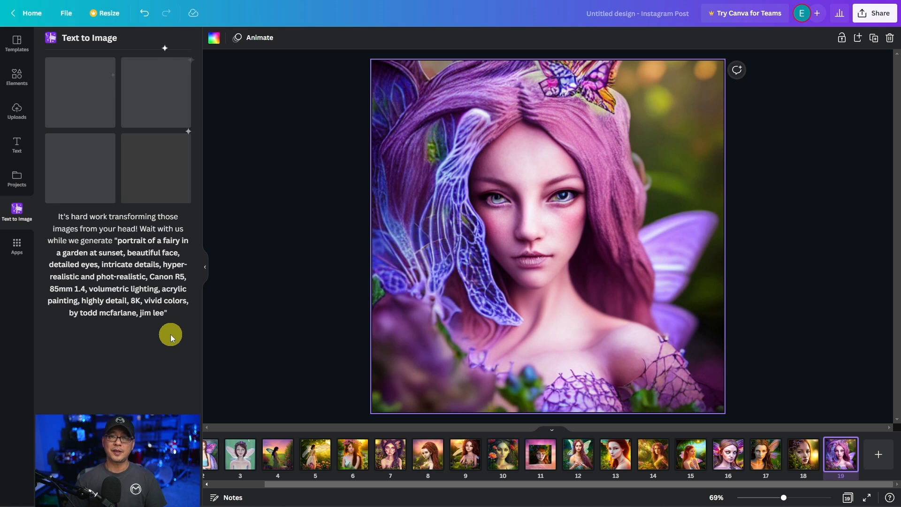
{"action": "left_click", "coordinate": [728, 454]}
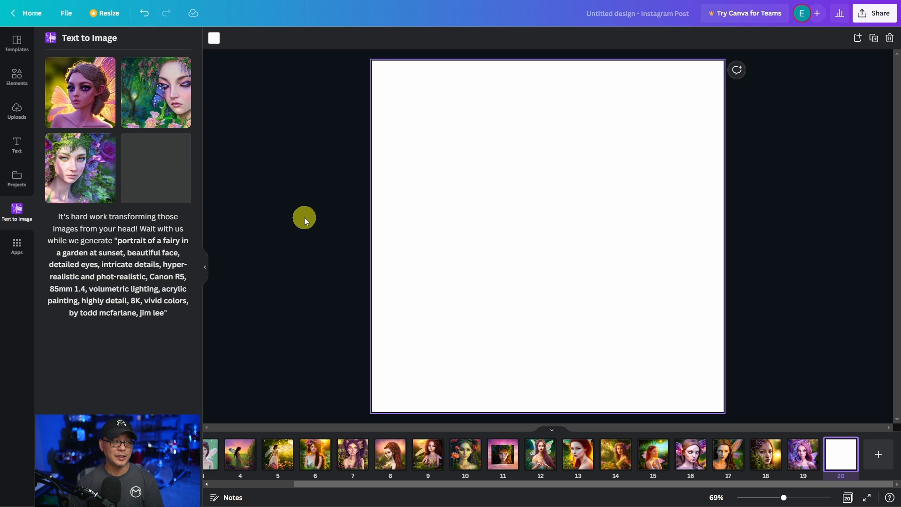
{"action": "left_click_drag", "start_coordinate": [84, 159], "coordinate": [406, 87]}
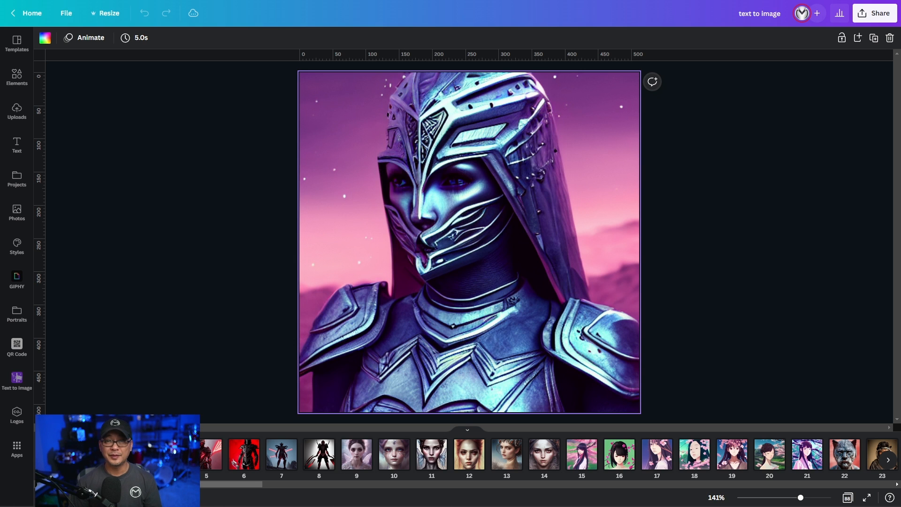
- Browse the example images in the "text to image" design from page 5 through page 27
{"action": "key", "text": "Right"}
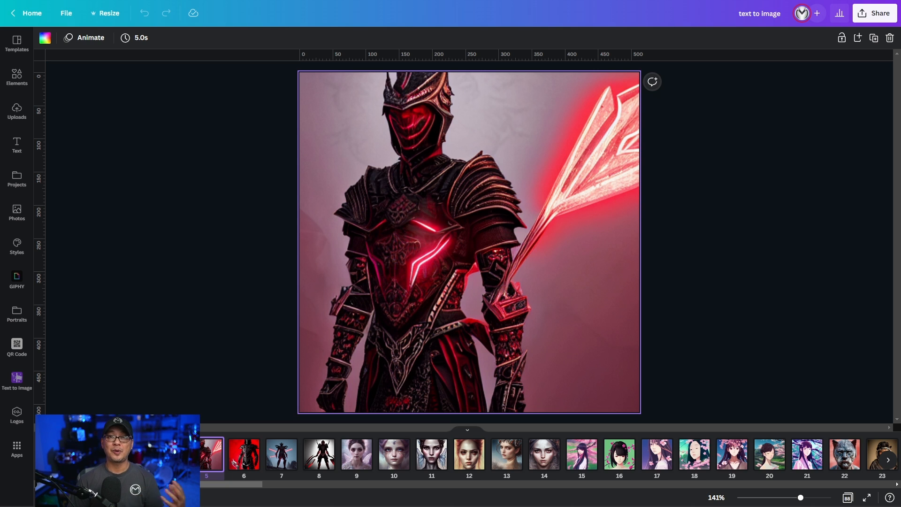
{"action": "key", "text": "Right"}
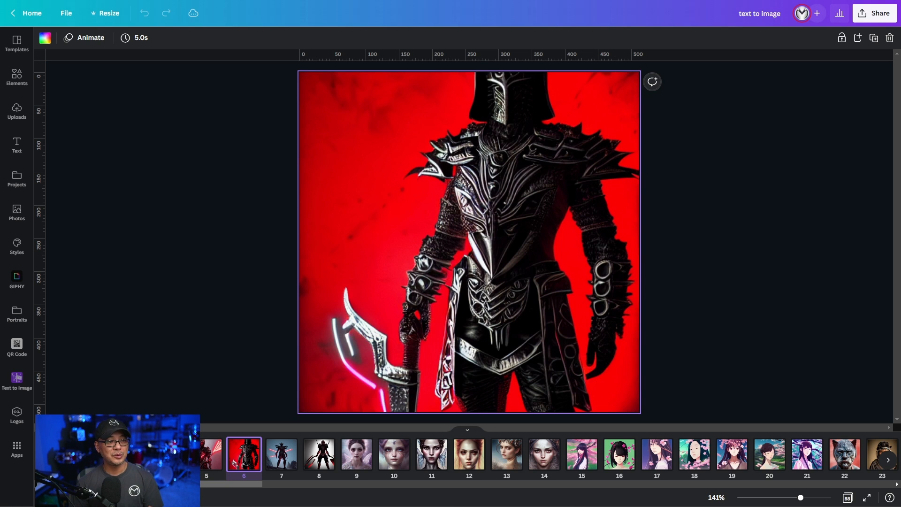
{"action": "key", "text": "Right"}
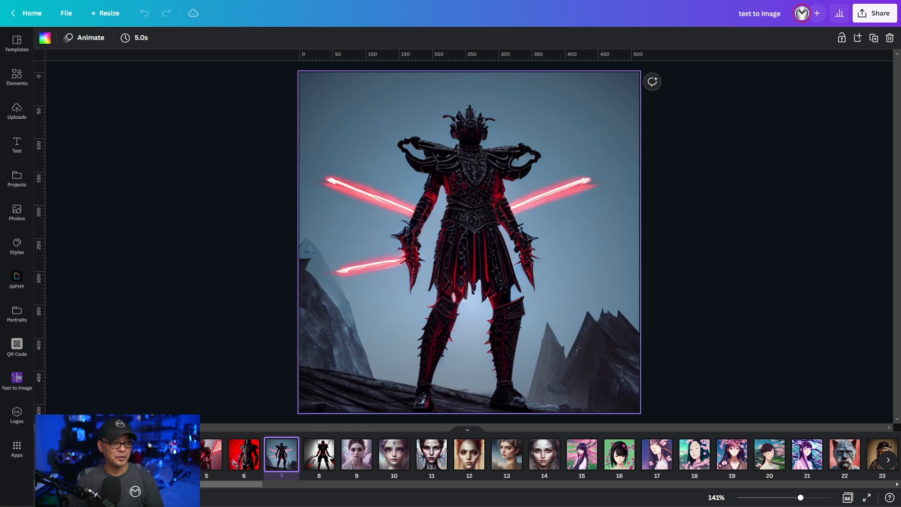
{"action": "key", "text": "Right"}
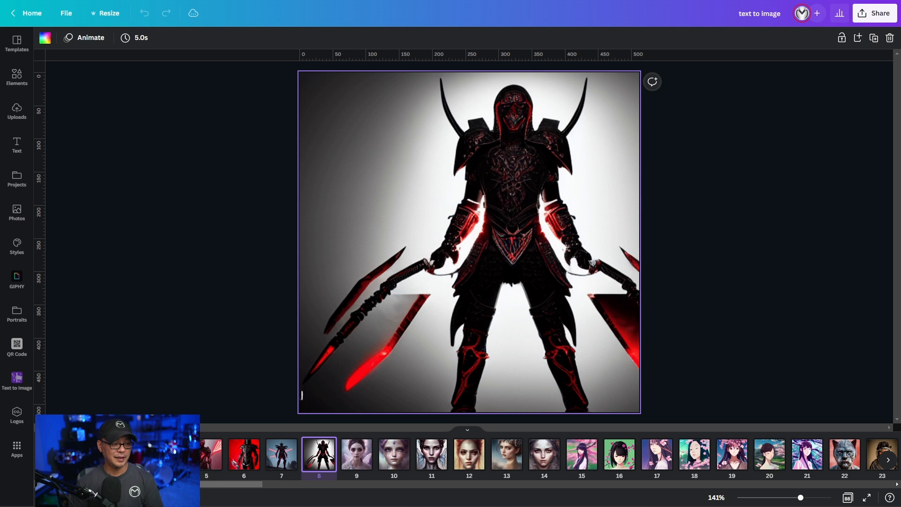
{"action": "key", "text": "Left"}
{"action": "key", "text": "Left"}
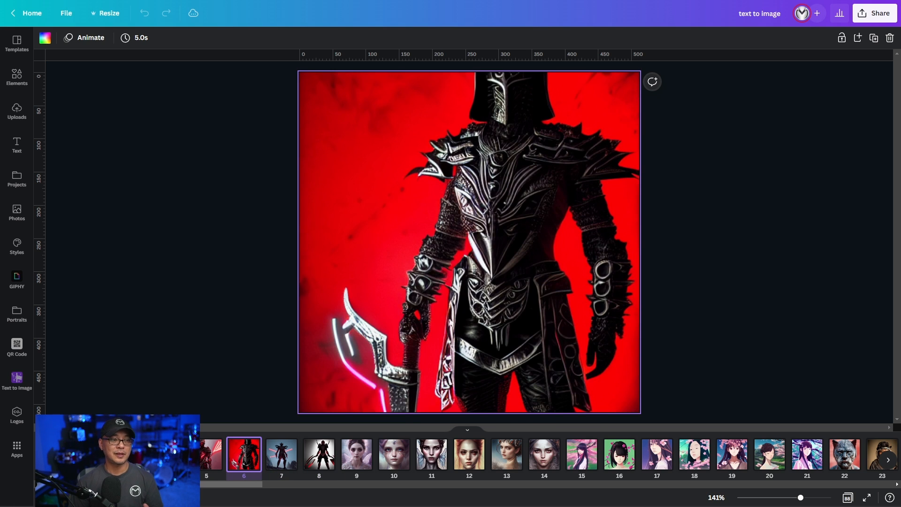
{"action": "key", "text": "Right"}
{"action": "key", "text": "Right"}
{"action": "key", "text": "Right"}
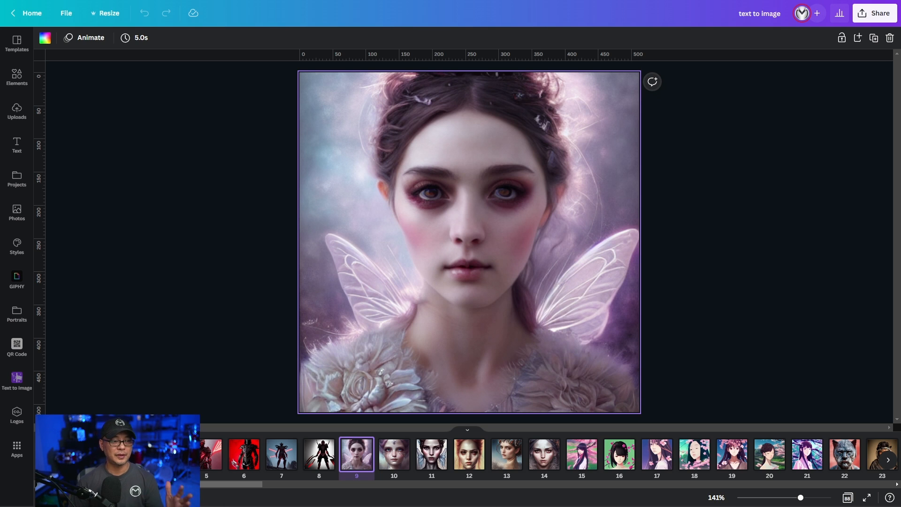
{"action": "key", "text": "Right"}
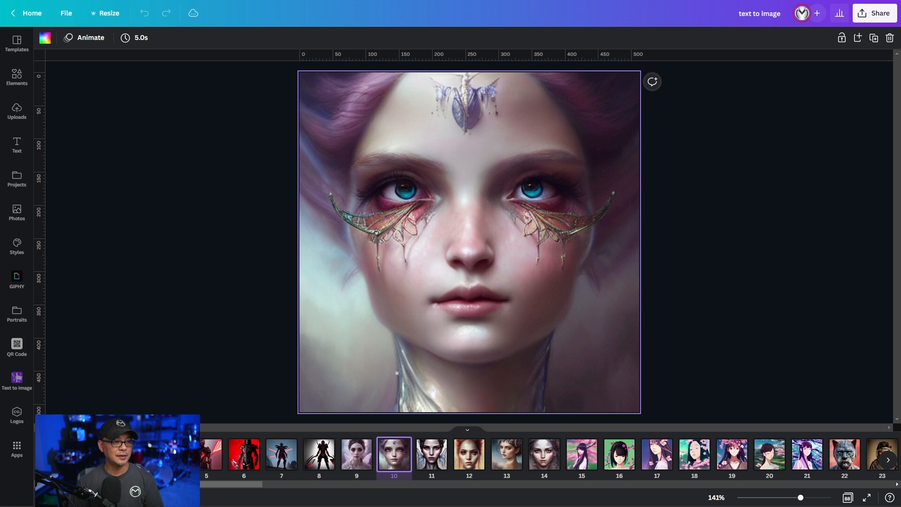
{"action": "key", "text": "Right"}
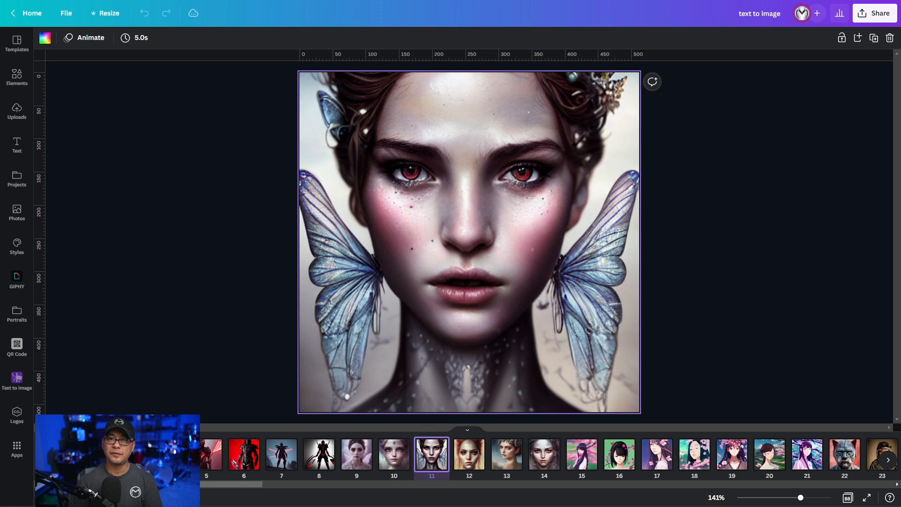
{"action": "key", "text": "Right"}
{"action": "key", "text": "Right"}
{"action": "key", "text": "Right"}
{"action": "key", "text": "Right"}
{"action": "key", "text": "Right"}
{"action": "key", "text": "Left"}
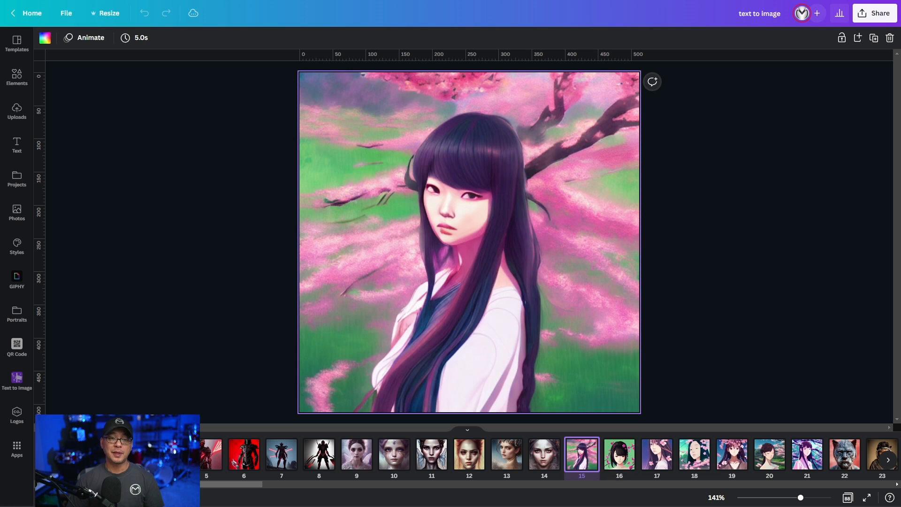
{"action": "key", "text": "Right"}
{"action": "key", "text": "Right"}
{"action": "key", "text": "Right"}
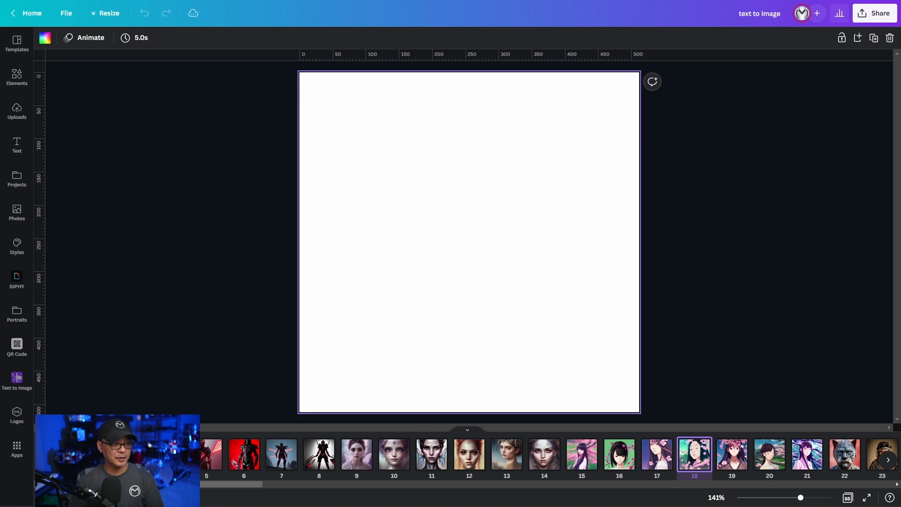
{"action": "key", "text": "Right"}
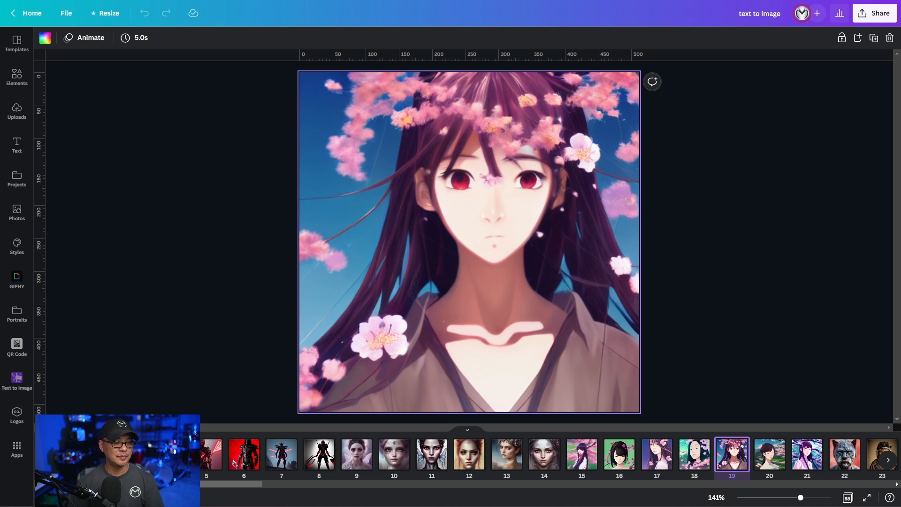
{"action": "key", "text": "Right"}
{"action": "key", "text": "Right"}
{"action": "key", "text": "Right"}
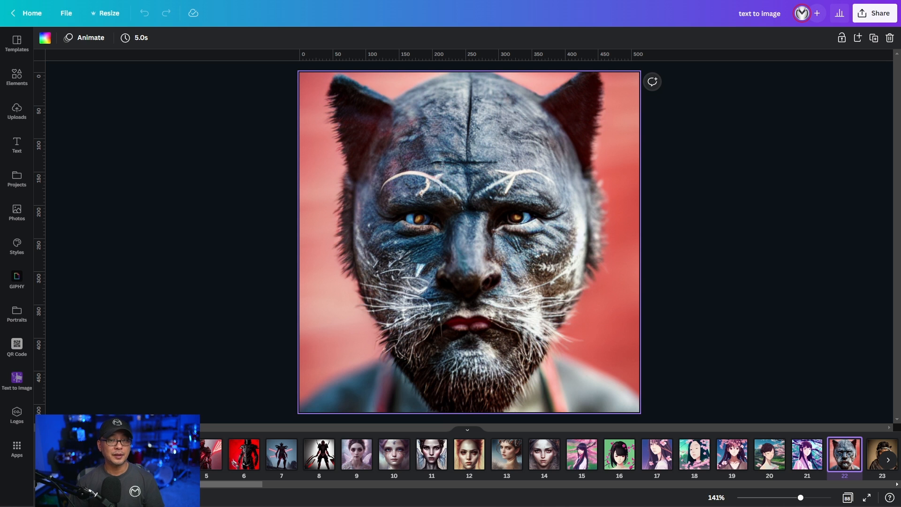
{"action": "key", "text": "Right"}
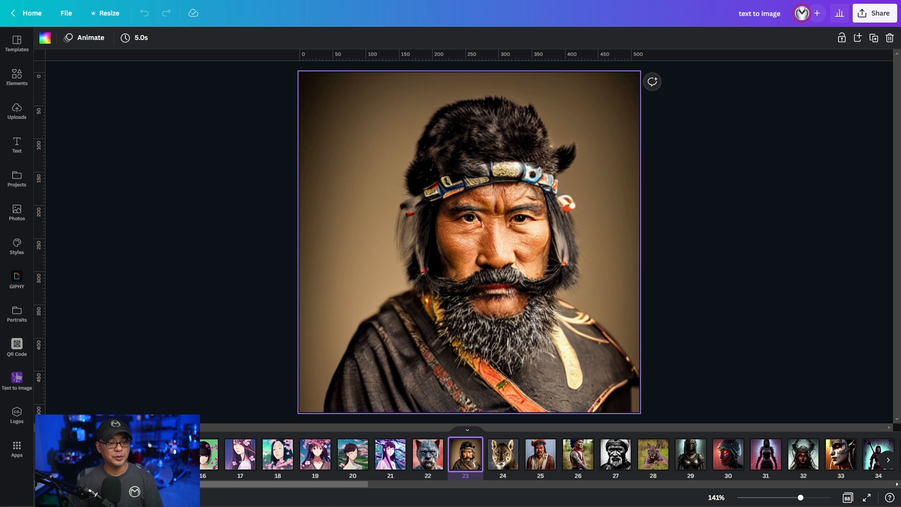
{"action": "key", "text": "Right"}
{"action": "key", "text": "Right"}
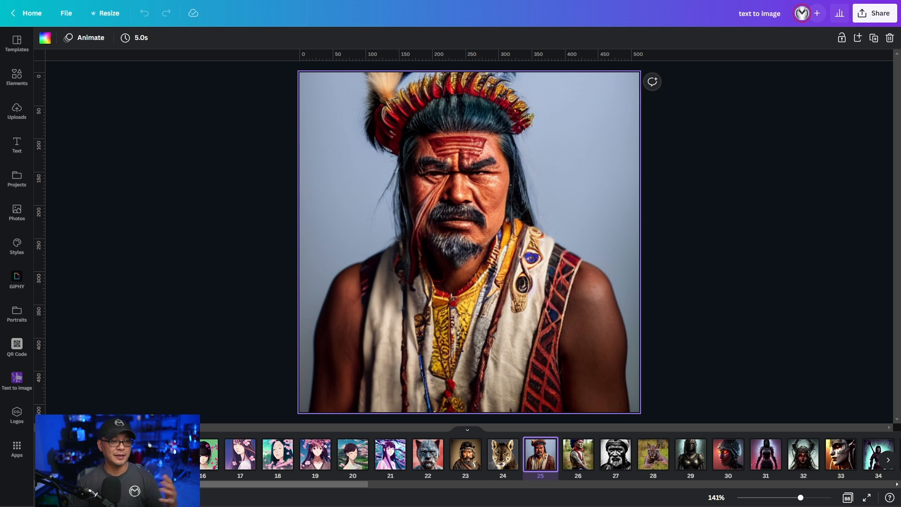
{"action": "key", "text": "Right"}
{"action": "key", "text": "Right"}
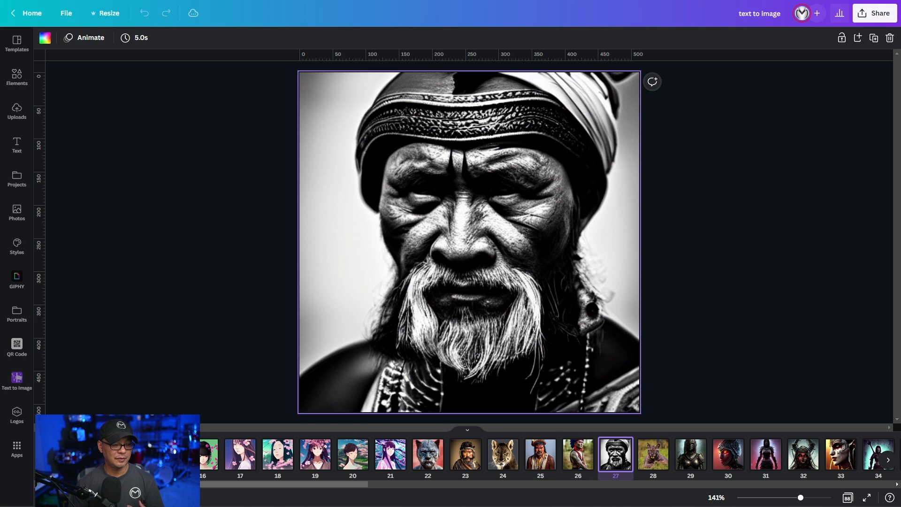
- Continue browsing the example images in the "text to image" design from page 28 past page 33
{"action": "key", "text": "Right"}
{"action": "key", "text": "Right"}
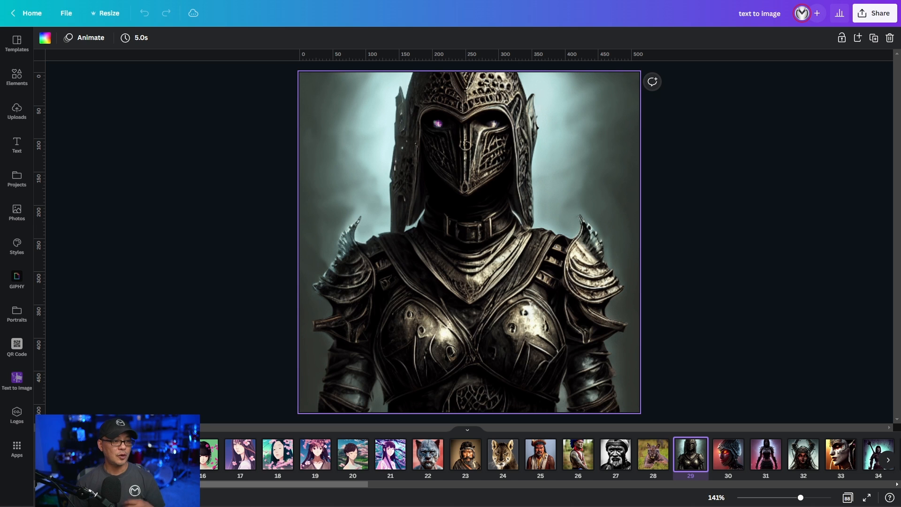
{"action": "key", "text": "Right"}
{"action": "key", "text": "Right"}
{"action": "key", "text": "Right"}
{"action": "key", "text": "Right"}
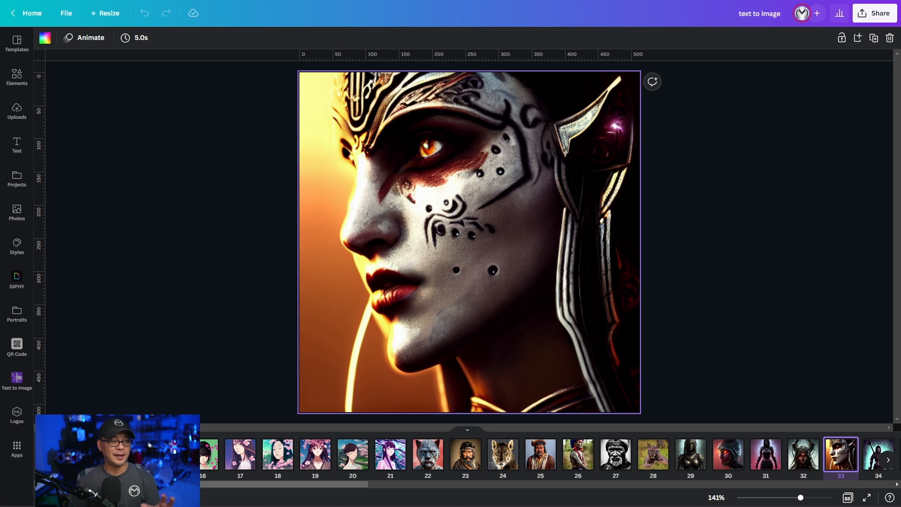
{"action": "key", "text": "Right"}
{"action": "key", "text": "Right"}
{"action": "key", "text": "Right"}
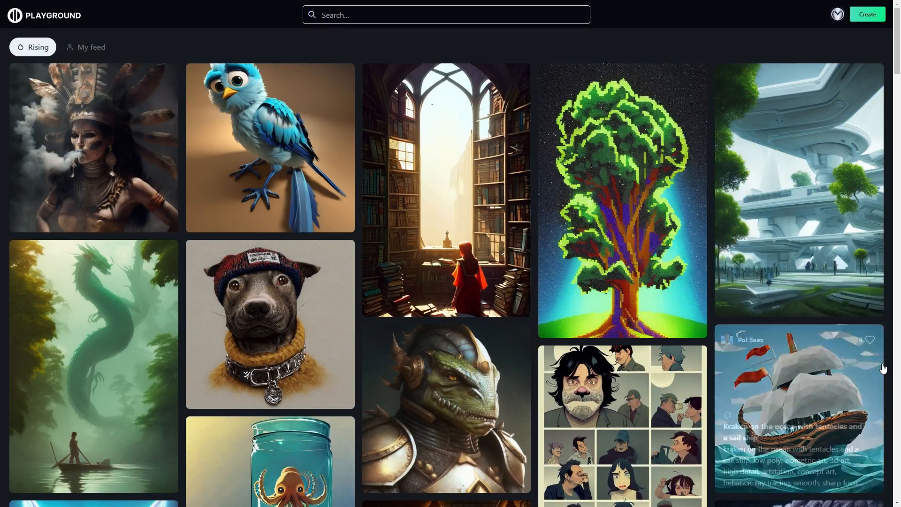
- Switch to Playground and browse the Rising feed of community images and their prompts
{"action": "scroll", "coordinate": [883, 369], "scroll_direction": "down", "scroll_amount": 20}
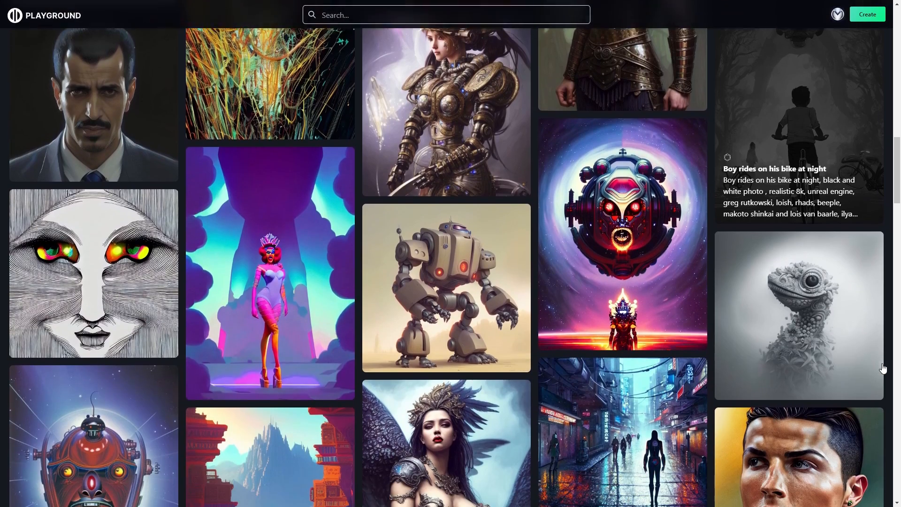
{"action": "scroll", "coordinate": [883, 369], "scroll_direction": "down", "scroll_amount": 4}
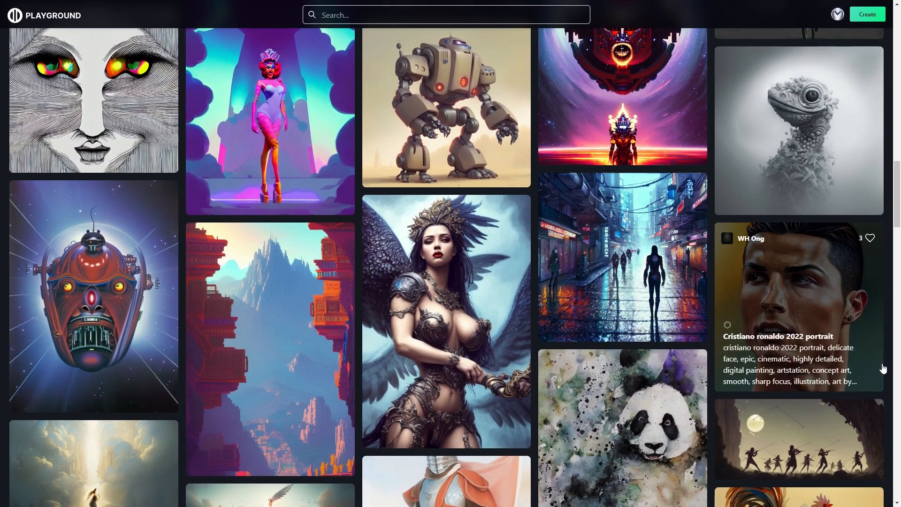
{"action": "scroll", "coordinate": [883, 369], "scroll_direction": "up", "scroll_amount": 4}
{"action": "scroll", "coordinate": [883, 369], "scroll_direction": "down", "scroll_amount": 8}
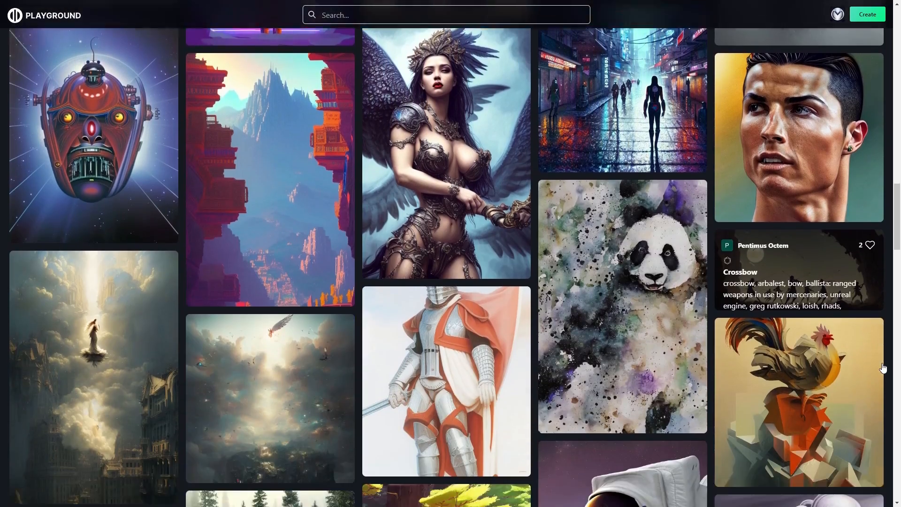
{"action": "scroll", "coordinate": [883, 368], "scroll_direction": "down", "scroll_amount": 2}
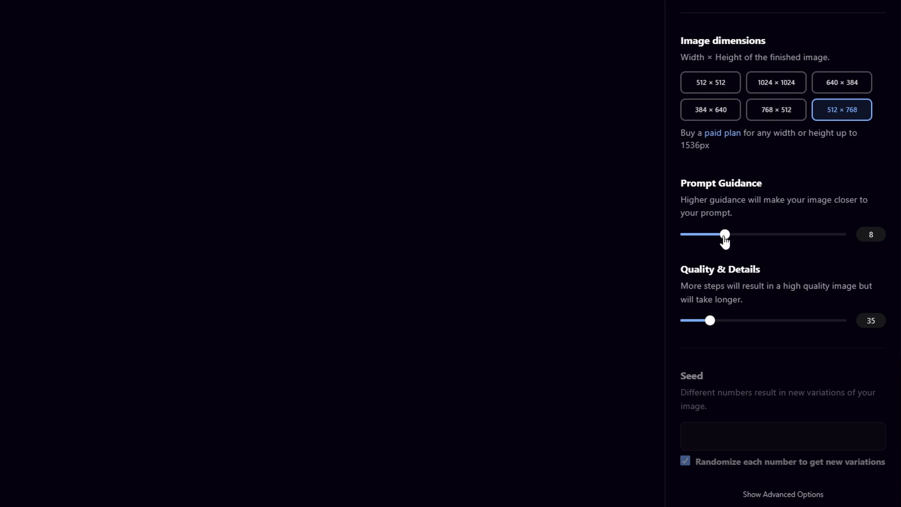
- Set Prompt Guidance to 9 and Quality & Details to 41 for the image generation
{"action": "left_click_drag", "start_coordinate": [725, 235], "coordinate": [735, 243]}
{"action": "left_click_drag", "start_coordinate": [711, 321], "coordinate": [719, 323]}
{"action": "scroll", "coordinate": [743, 291], "scroll_direction": "down", "scroll_amount": 3}
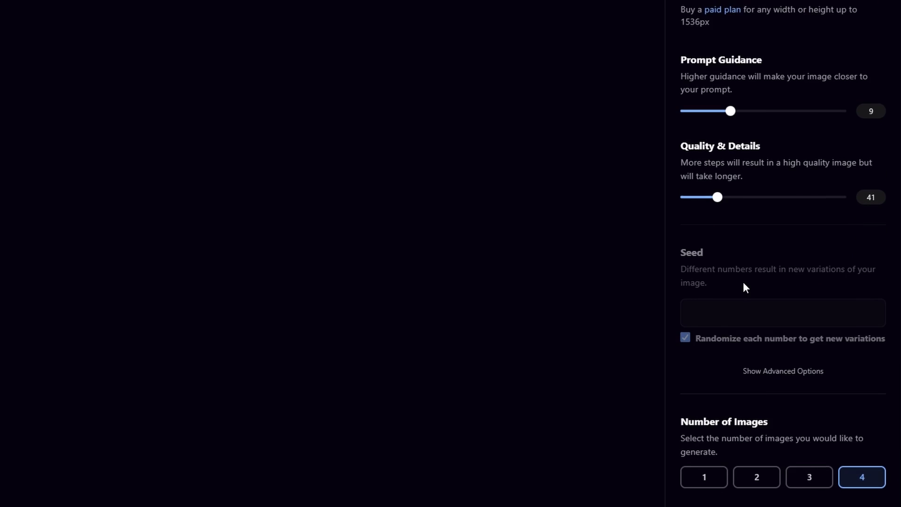
- Toggle the option to keep images private and show the advanced generation options
{"action": "scroll", "coordinate": [743, 285], "scroll_direction": "down", "scroll_amount": 2}
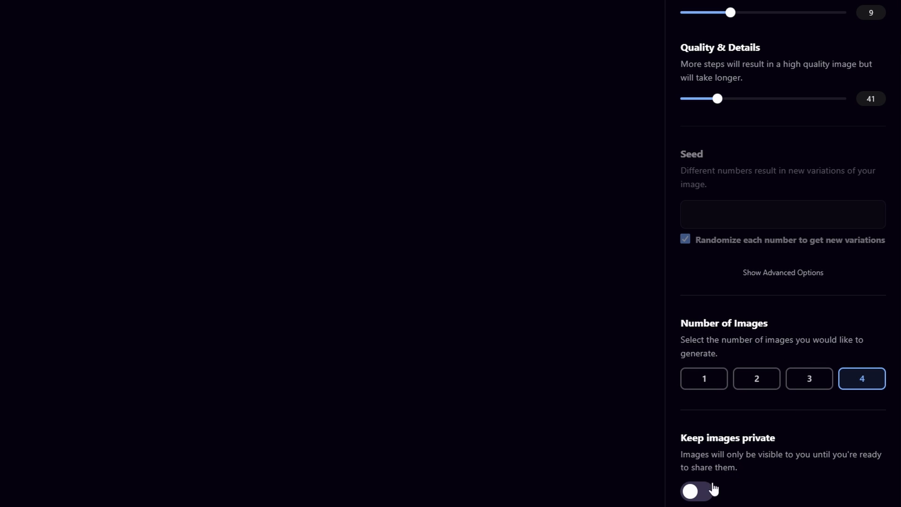
{"action": "left_click", "coordinate": [713, 488]}
{"action": "left_click", "coordinate": [784, 274]}
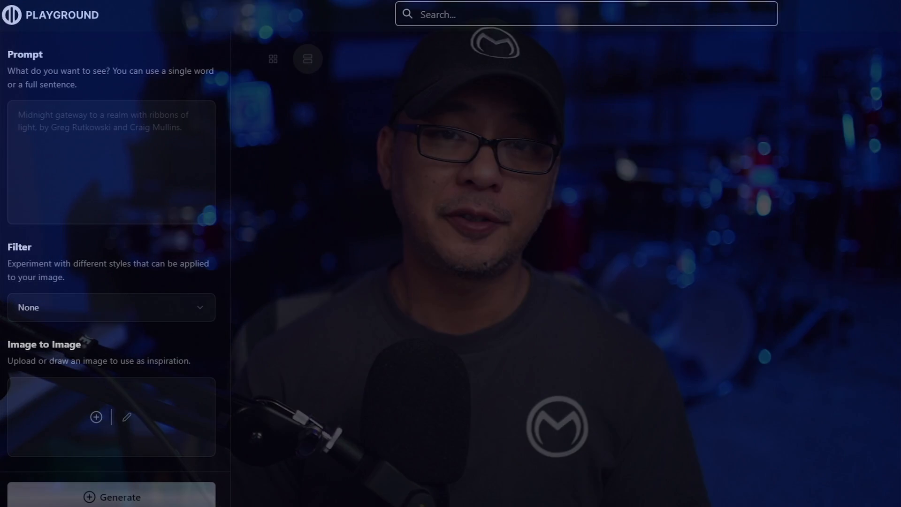
- Enter the image prompt "Portrait of a fairy"
{"action": "left_click", "coordinate": [88, 131]}
{"action": "type", "text": "Por"}
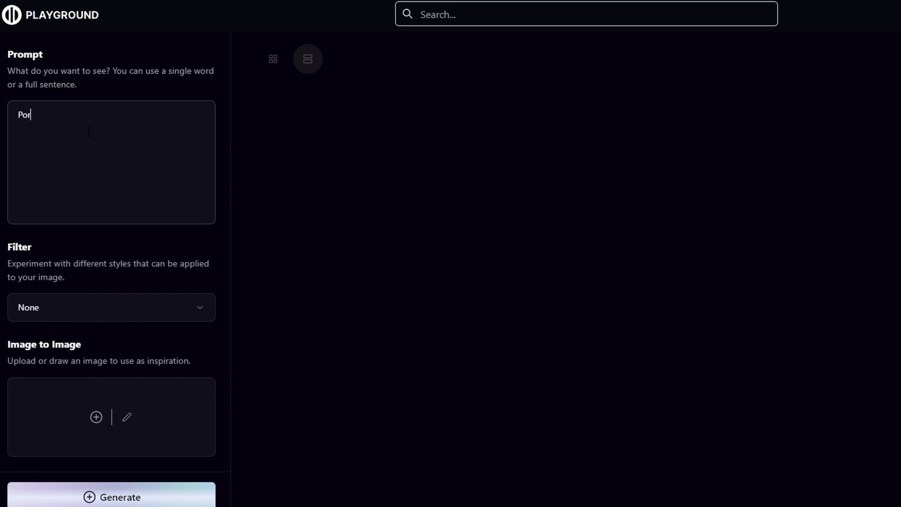
{"action": "type", "text": "trait of a fairy"}
- Apply the Lush illumination filter to the fairy prompt
{"action": "scroll", "coordinate": [87, 150], "scroll_direction": "down", "scroll_amount": 3}
{"action": "left_click", "coordinate": [79, 176]}
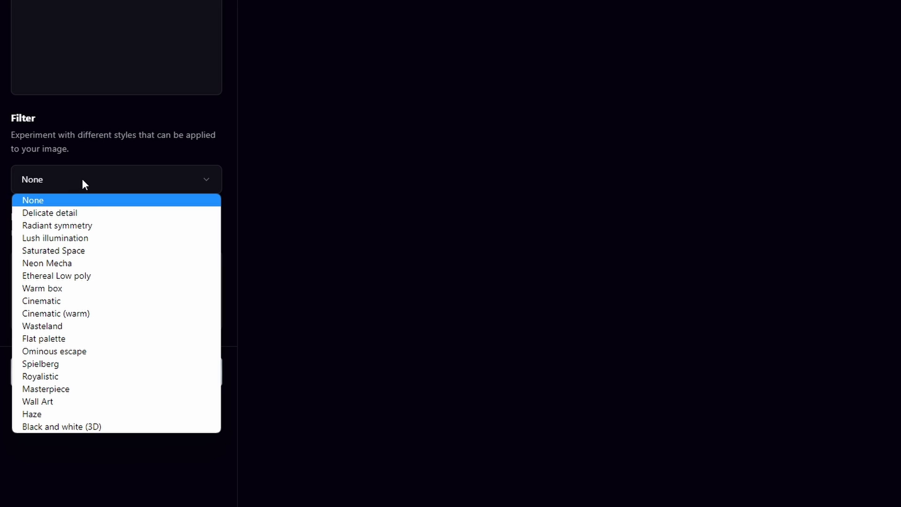
{"action": "left_click", "coordinate": [104, 239]}
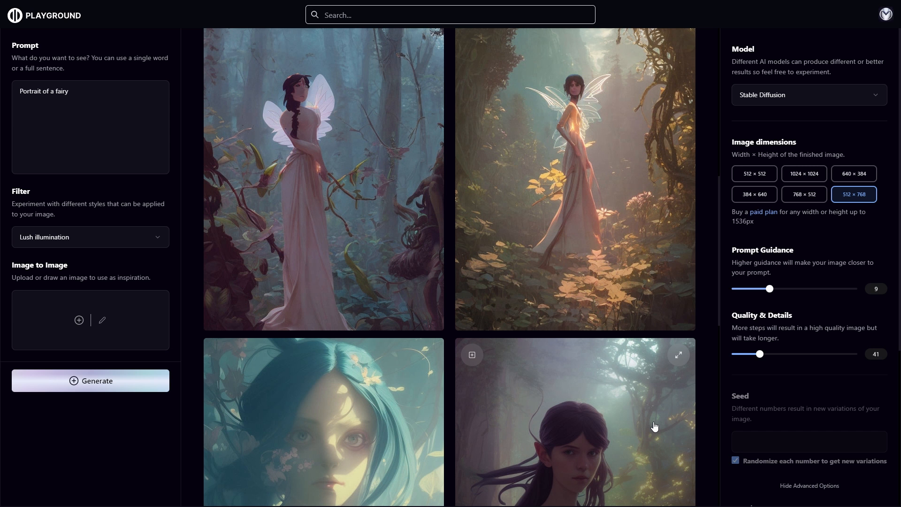
- Look through the generated fairy portraits and open the account menu
{"action": "scroll", "coordinate": [655, 427], "scroll_direction": "down", "scroll_amount": 6}
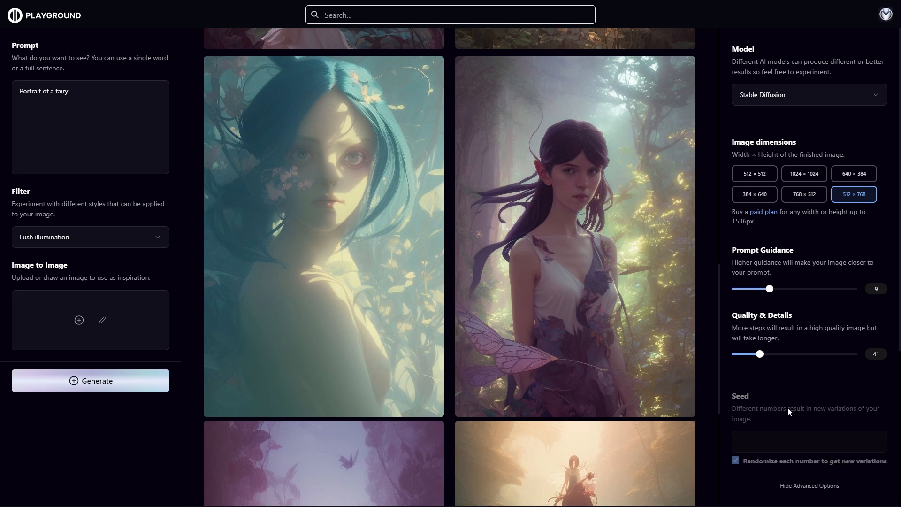
{"action": "left_click", "coordinate": [885, 15]}
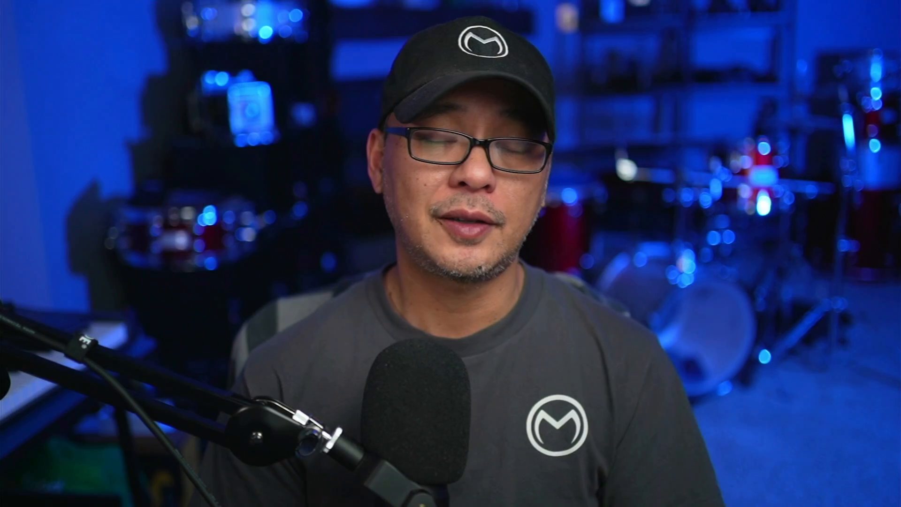